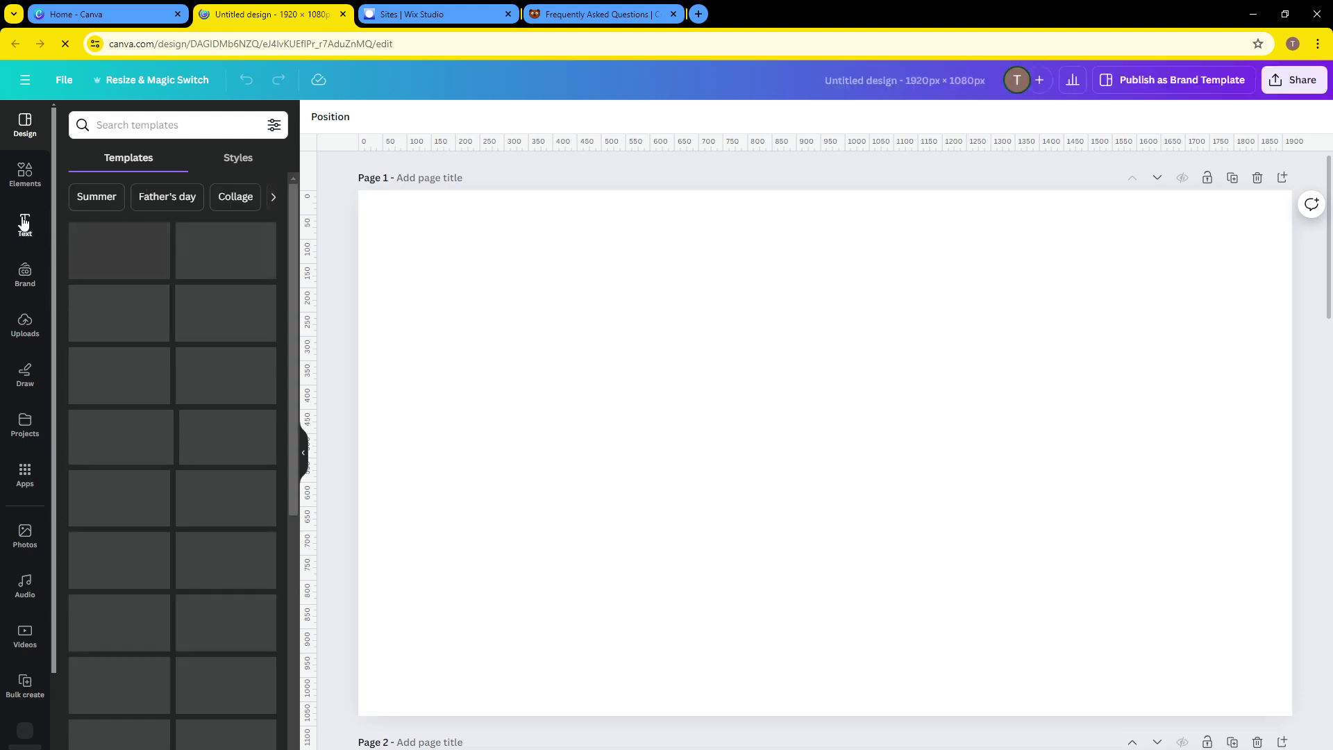
- Add a Heading text to page 1 and enlarge it to a font size of about 252
{"action": "left_click", "coordinate": [25, 226]}
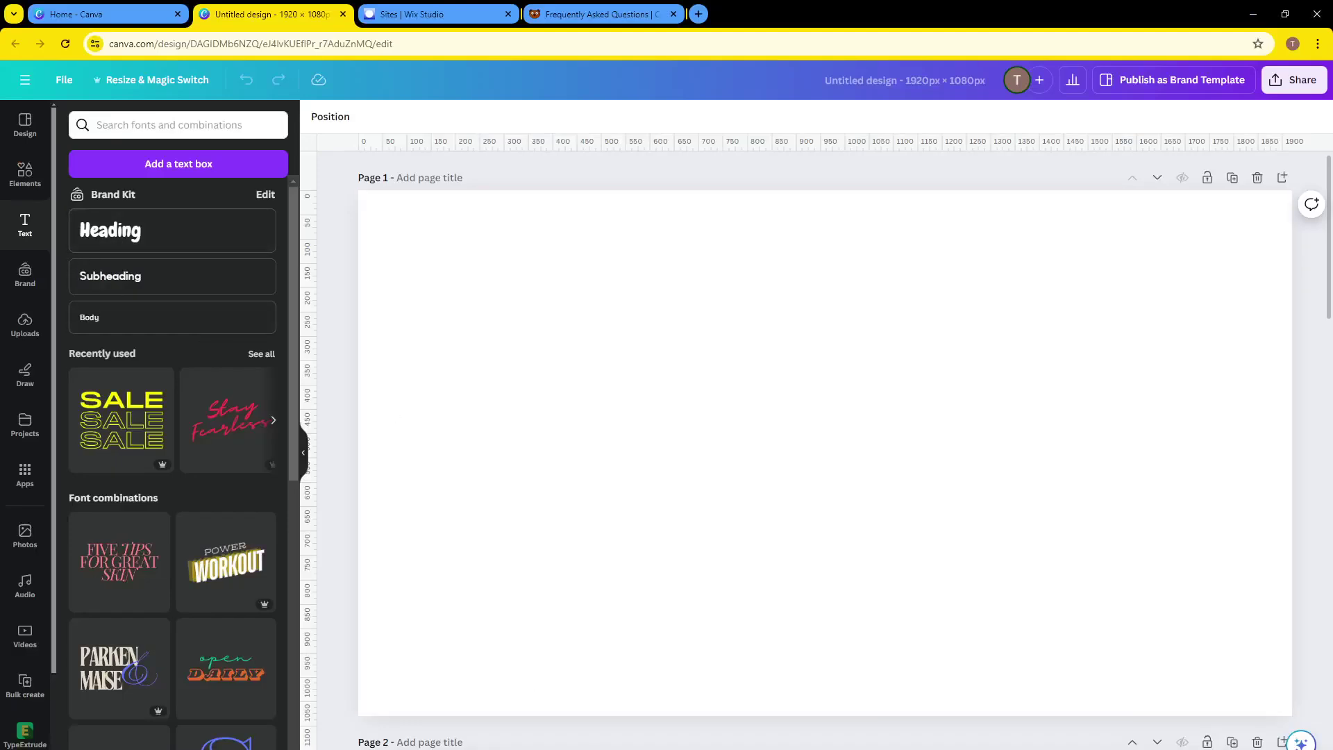
{"action": "left_click", "coordinate": [86, 229]}
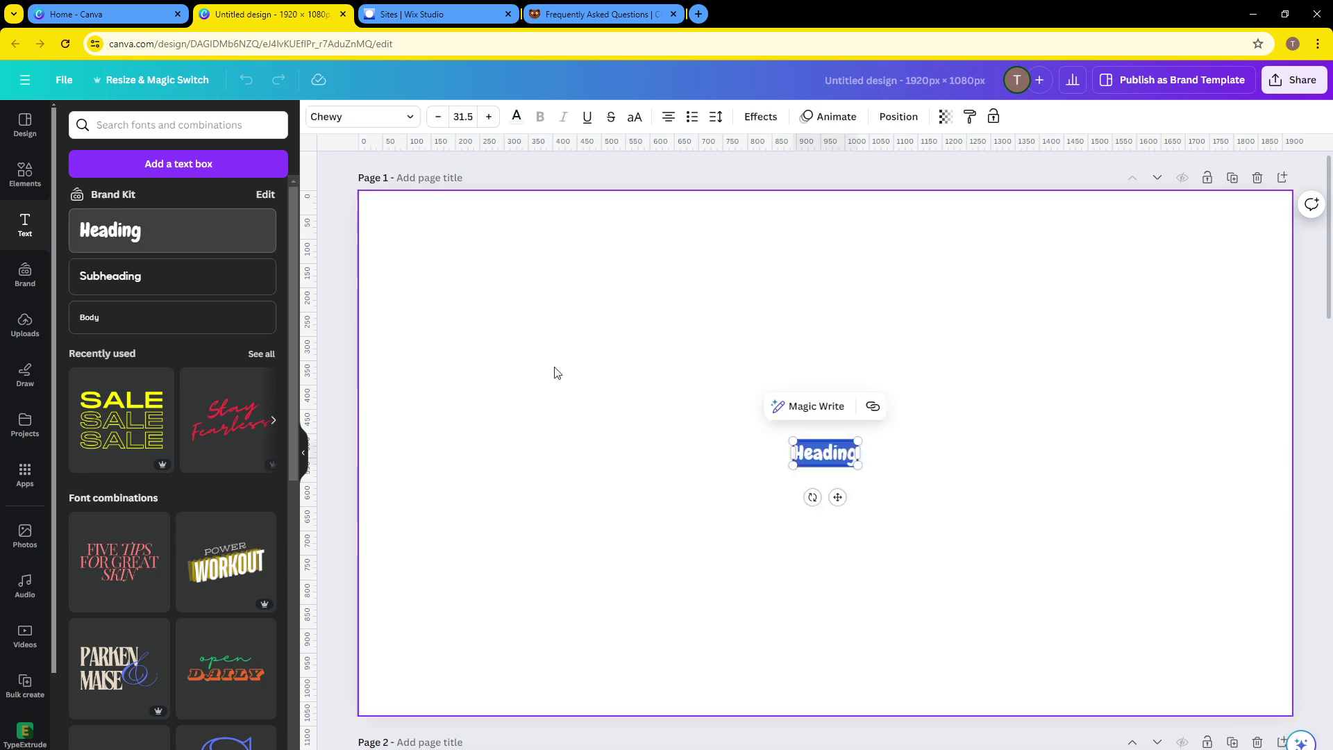
{"action": "left_click_drag", "start_coordinate": [793, 440], "coordinate": [339, 260]}
- Fill the page-sized white shape behind the heading with light turquoise from the default solid colors
{"action": "left_click", "coordinate": [997, 408]}
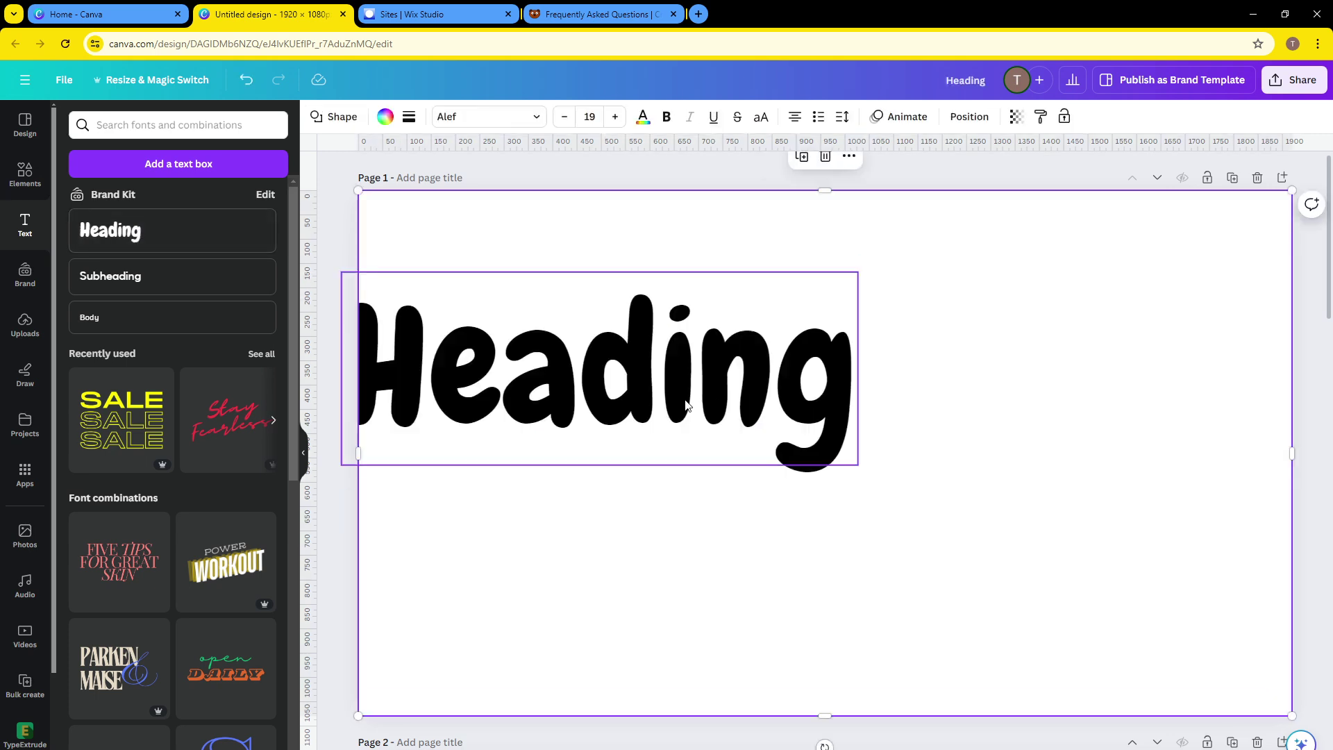
{"action": "left_click_drag", "start_coordinate": [970, 426], "coordinate": [677, 400]}
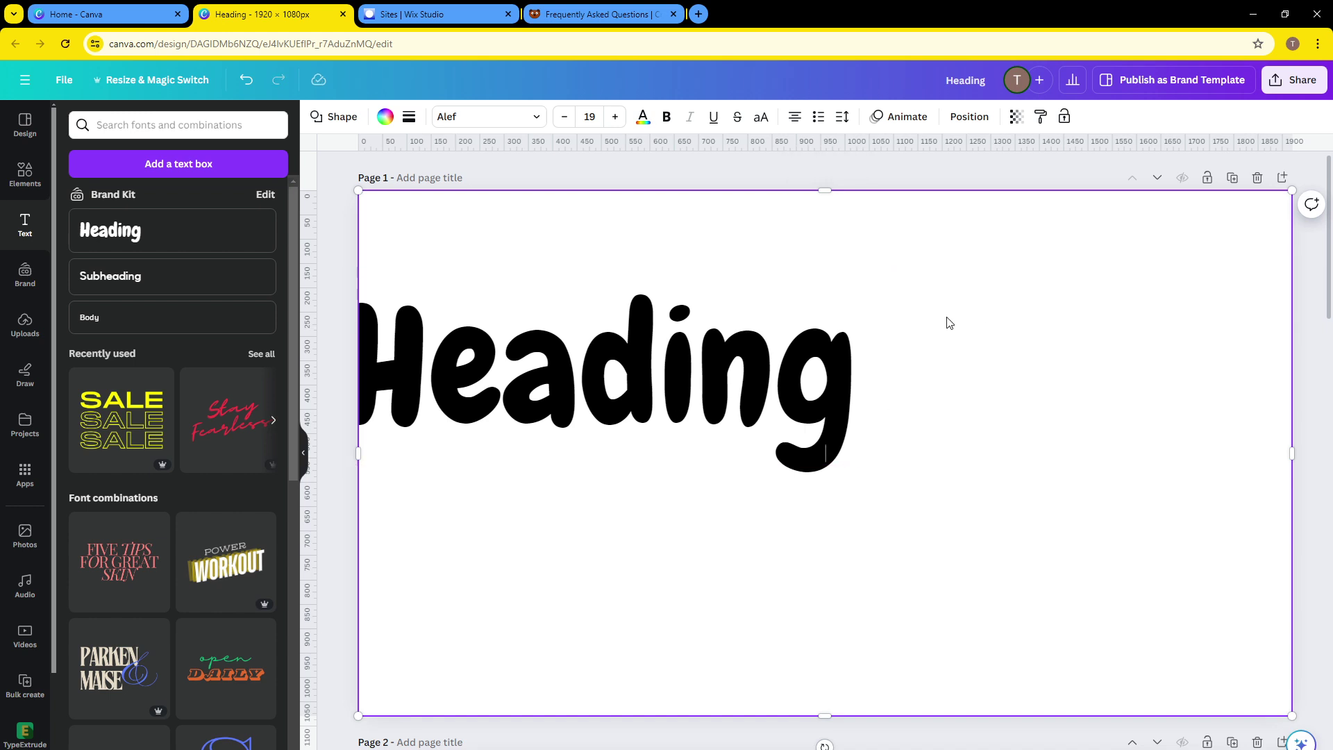
{"action": "left_click", "coordinate": [335, 117]}
{"action": "left_click", "coordinate": [385, 117]}
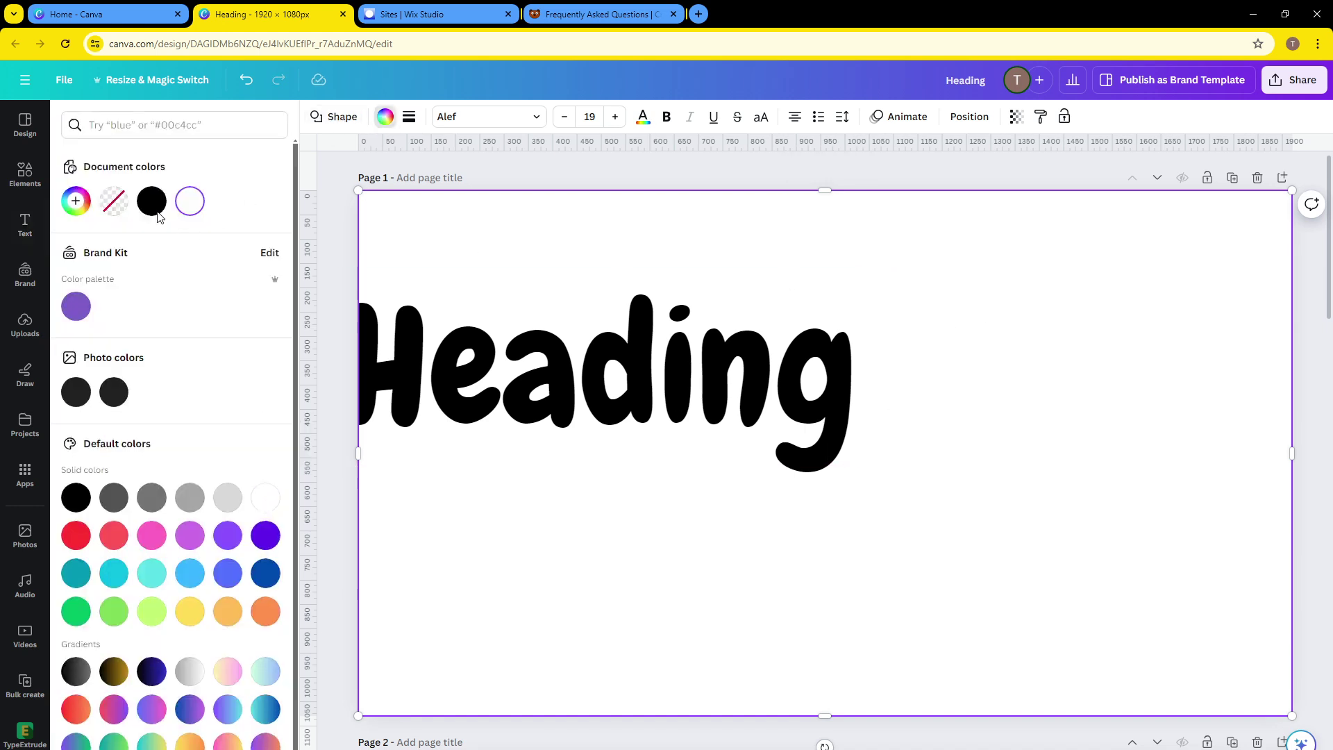
{"action": "left_click", "coordinate": [162, 573]}
- Centre the heading horizontally in the upper half of the page and set its font to Impact
{"action": "left_click", "coordinate": [727, 392]}
{"action": "left_click_drag", "start_coordinate": [727, 391], "coordinate": [879, 388]}
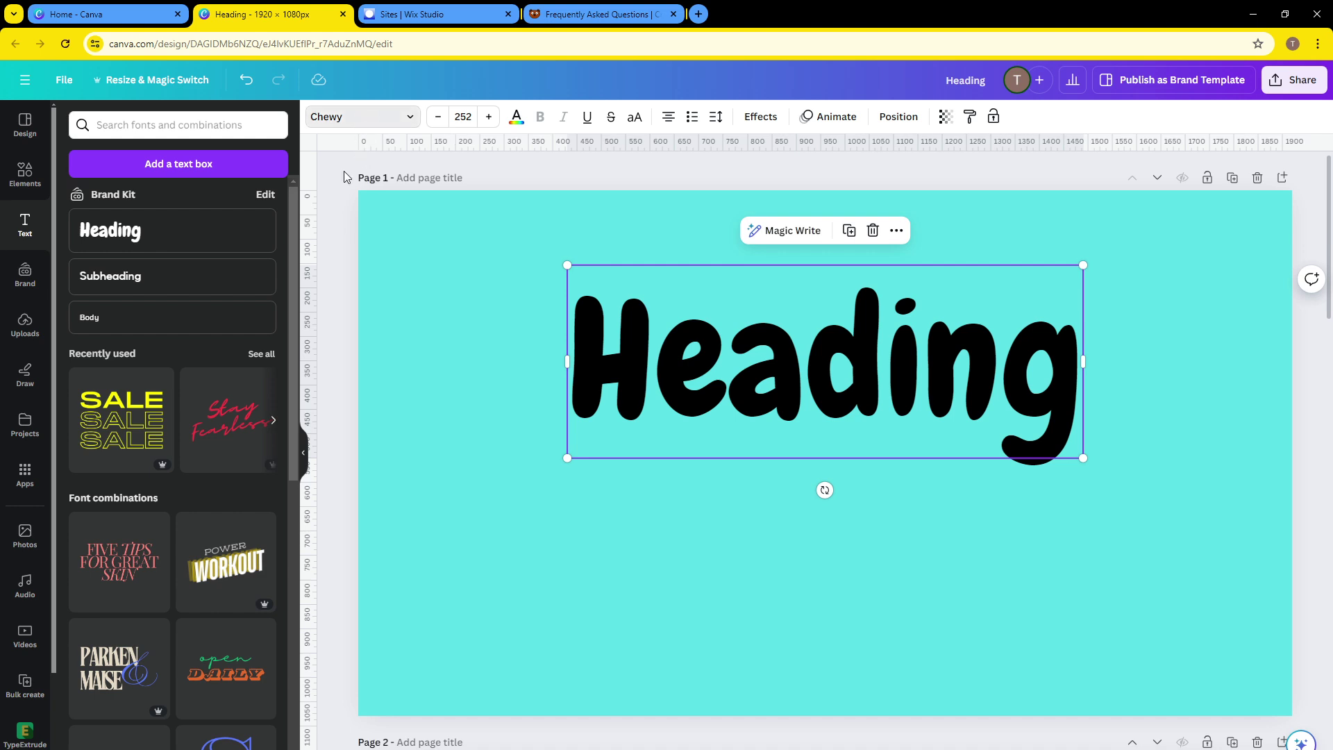
{"action": "left_click", "coordinate": [361, 116]}
{"action": "left_click", "coordinate": [104, 402]}
- Replace the heading's placeholder text with STONESTREAMDUBS
{"action": "double_click", "coordinate": [827, 373]}
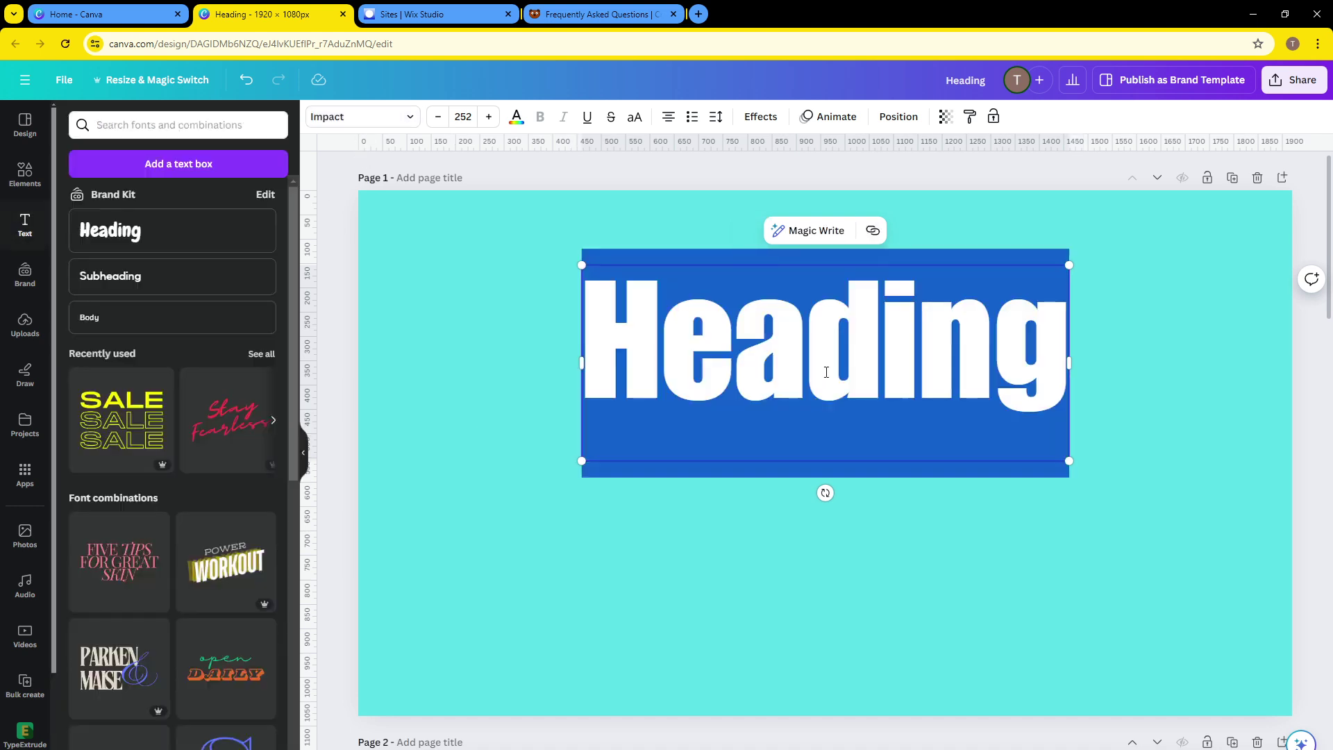
{"action": "type", "text": "STONESTREAM"}
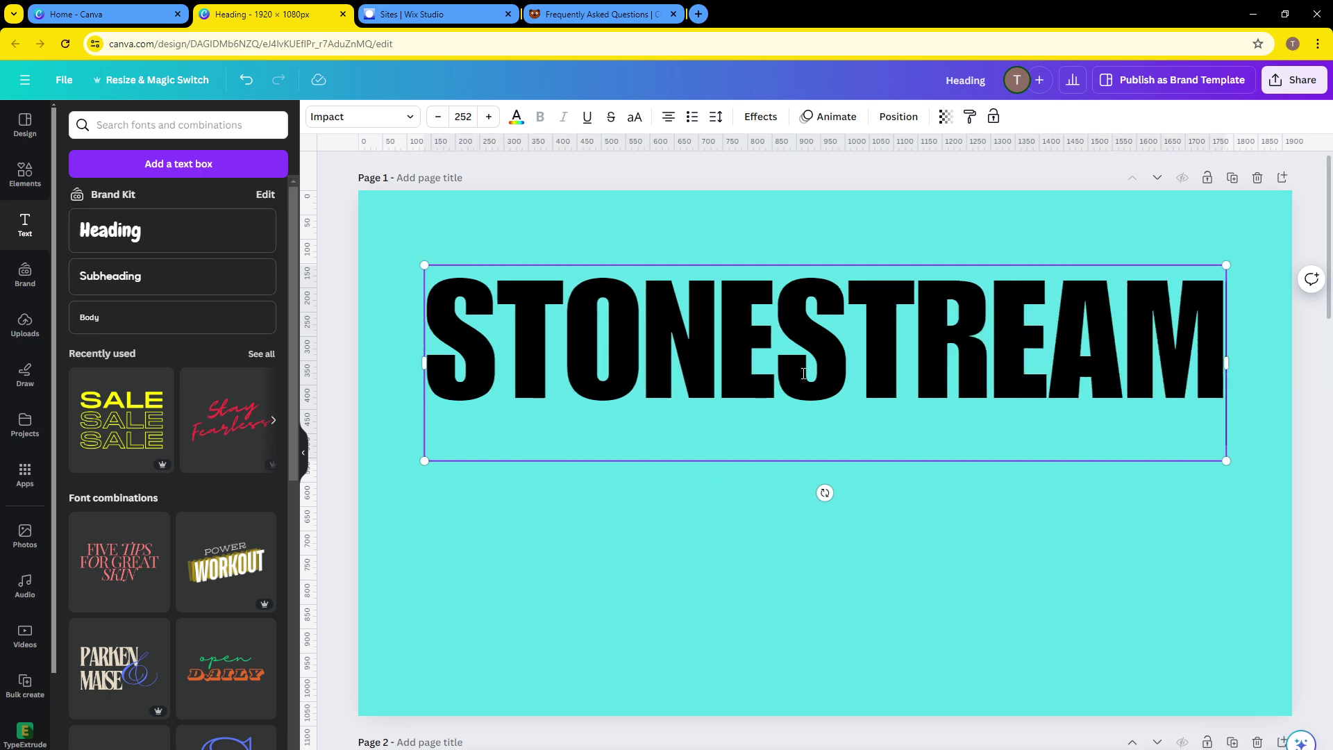
{"action": "type", "text": "DUBS"}
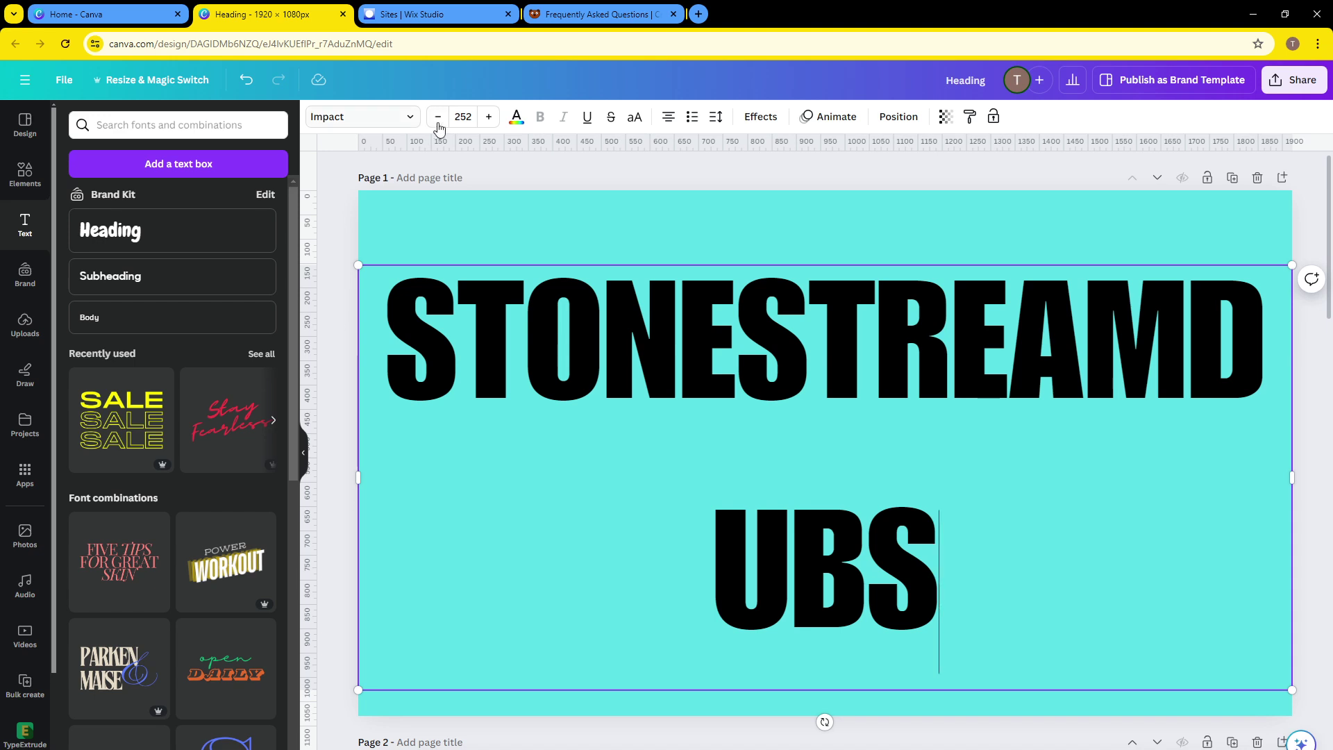
- Reduce the STONESTREAMDUBS heading's font size to 209 so it fits on one line
{"action": "left_click", "coordinate": [438, 124]}
{"action": "left_click", "coordinate": [438, 124]}
{"action": "left_click", "coordinate": [439, 123]}
{"action": "left_click", "coordinate": [442, 123]}
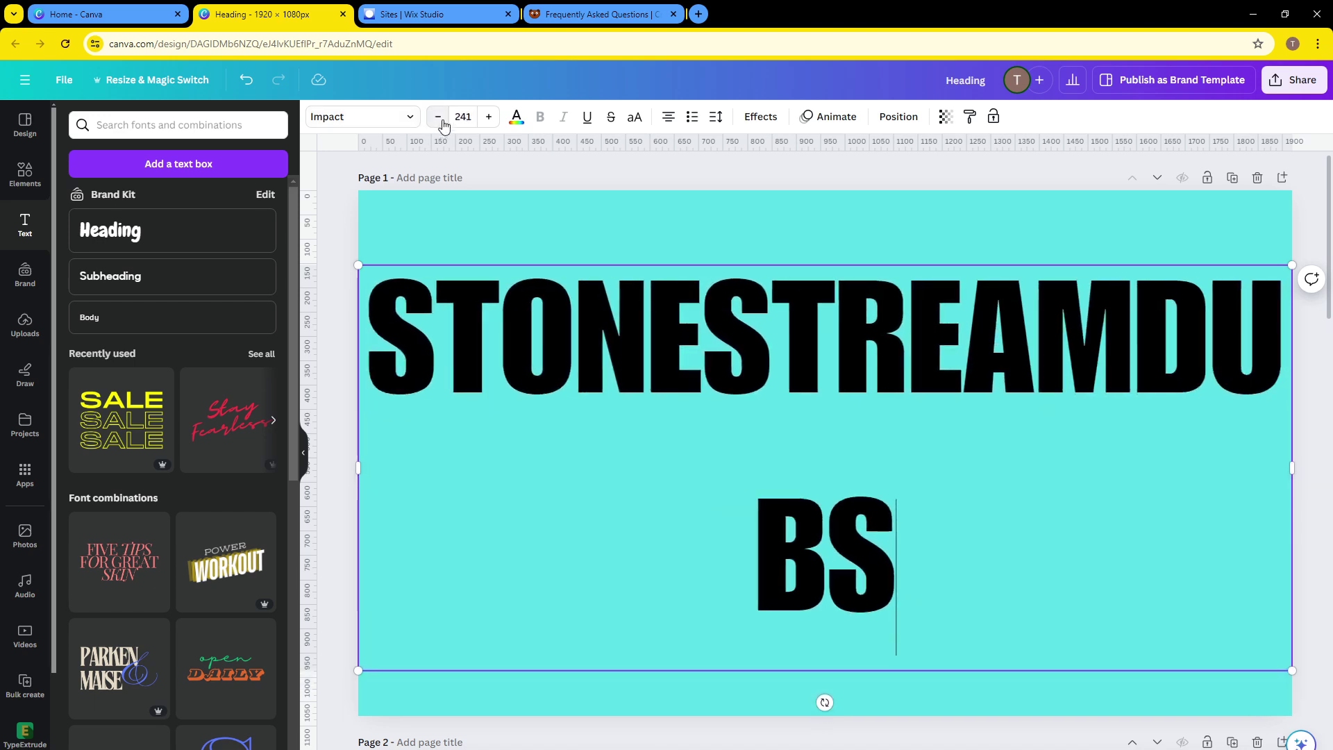
{"action": "left_click", "coordinate": [438, 117]}
{"action": "left_click", "coordinate": [438, 117]}
{"action": "left_click", "coordinate": [438, 117]}
{"action": "left_click", "coordinate": [438, 116]}
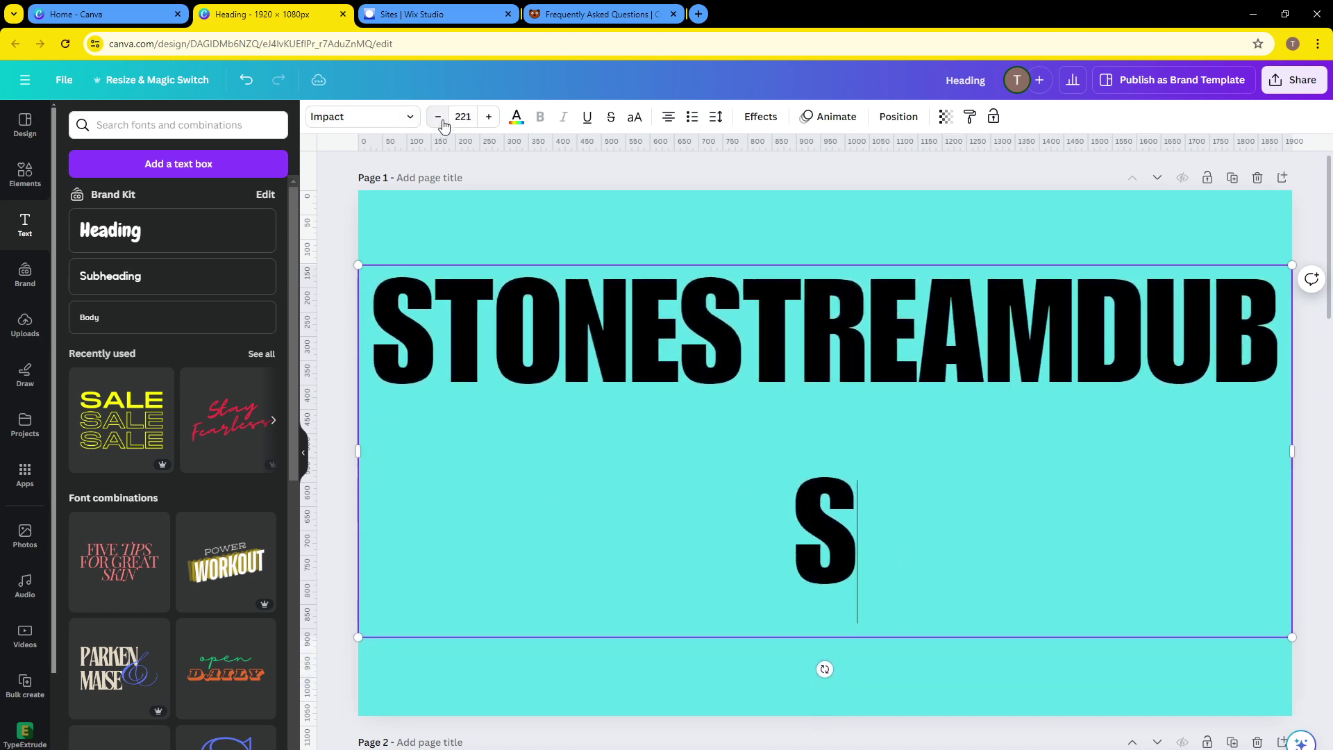
{"action": "left_click", "coordinate": [442, 122]}
{"action": "left_click", "coordinate": [441, 121]}
{"action": "left_click", "coordinate": [442, 122]}
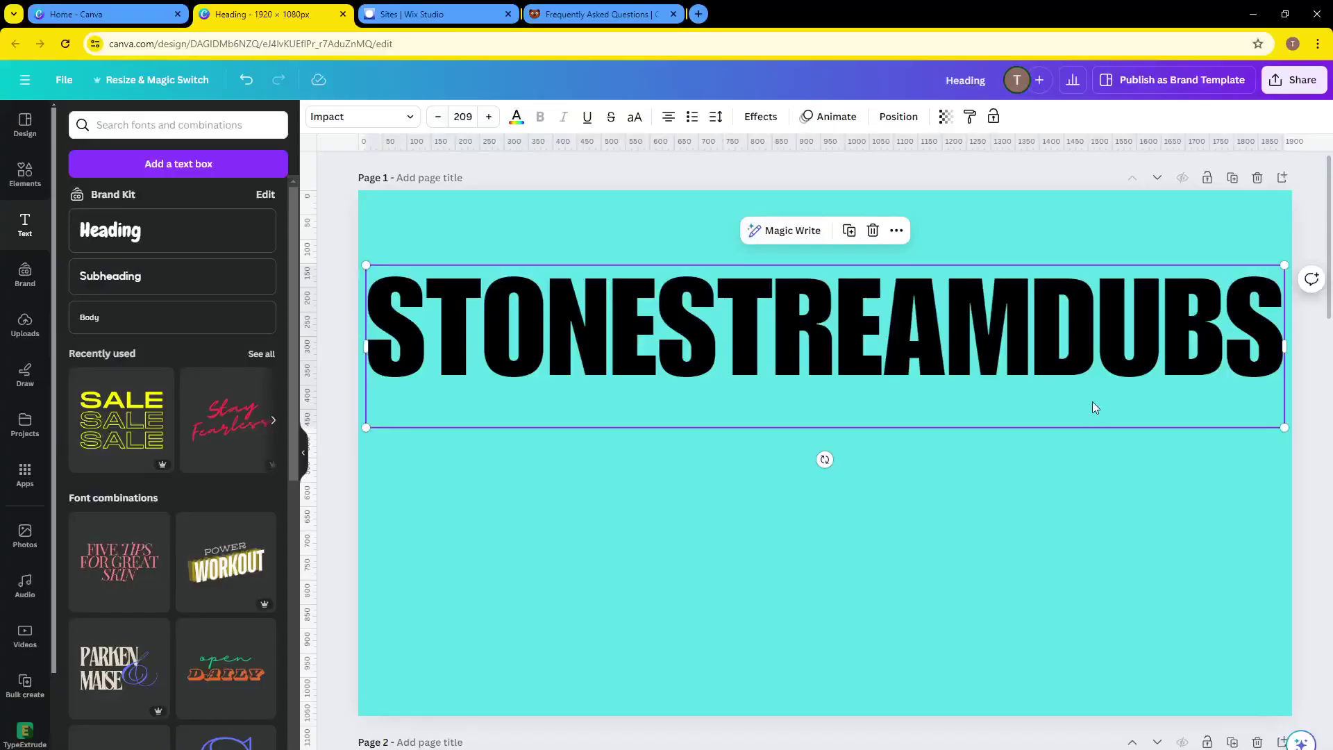
- Split DUBS off the heading and place it in its own text box below STONESTREAM
{"action": "left_click", "coordinate": [1044, 367]}
{"action": "key", "text": "Return"}
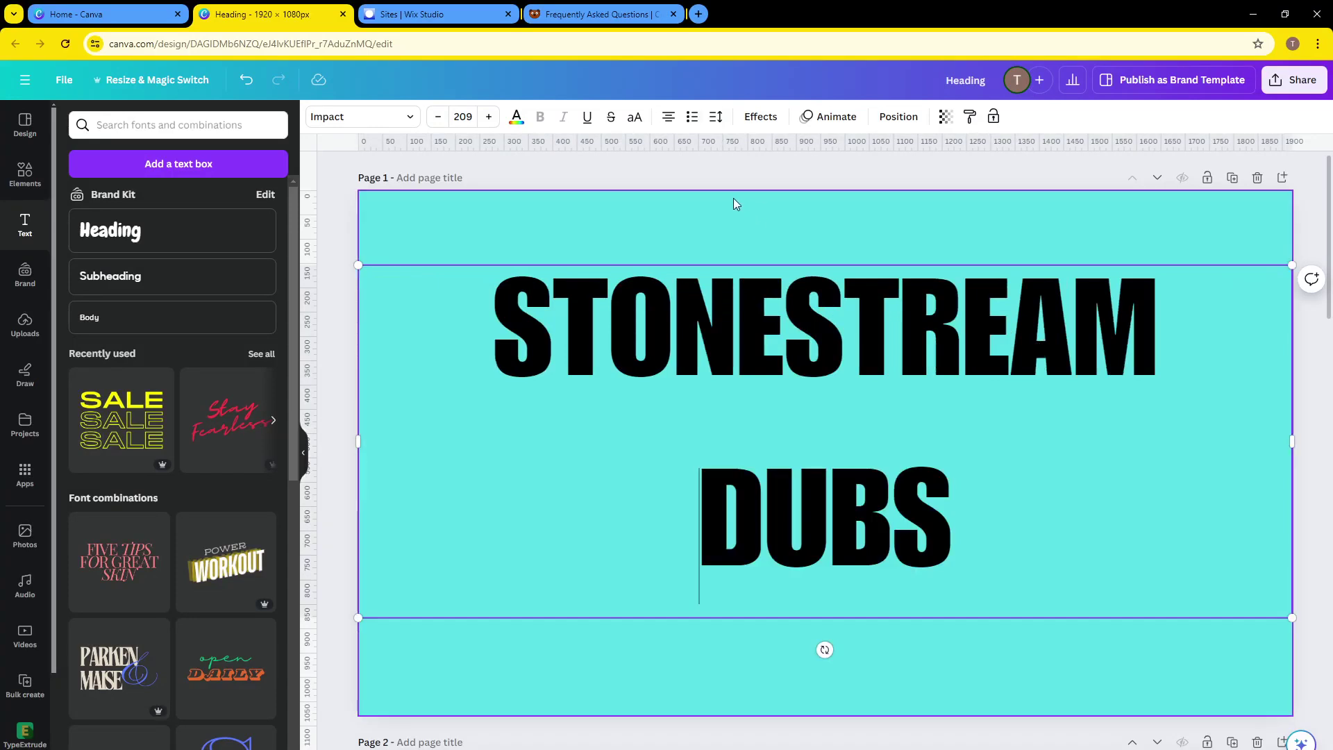
{"action": "double_click", "coordinate": [818, 507]}
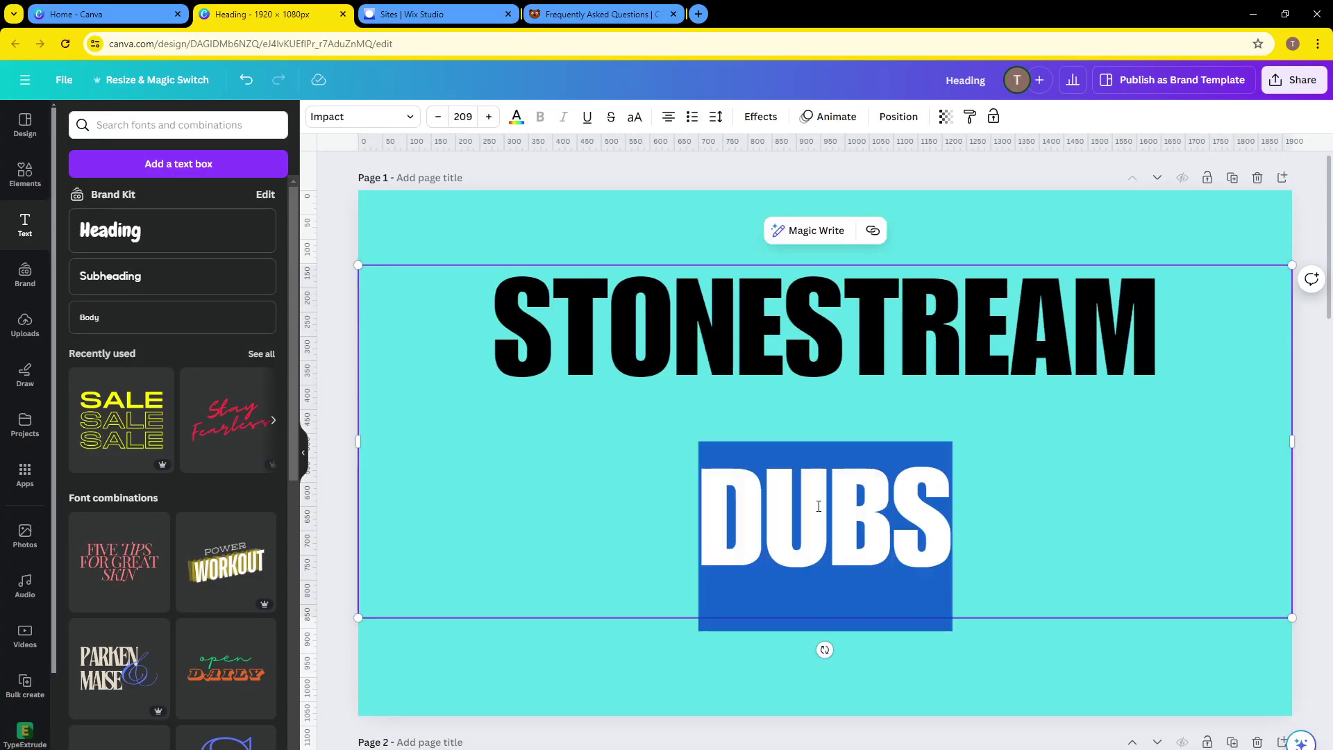
{"action": "key", "text": "BackSpace"}
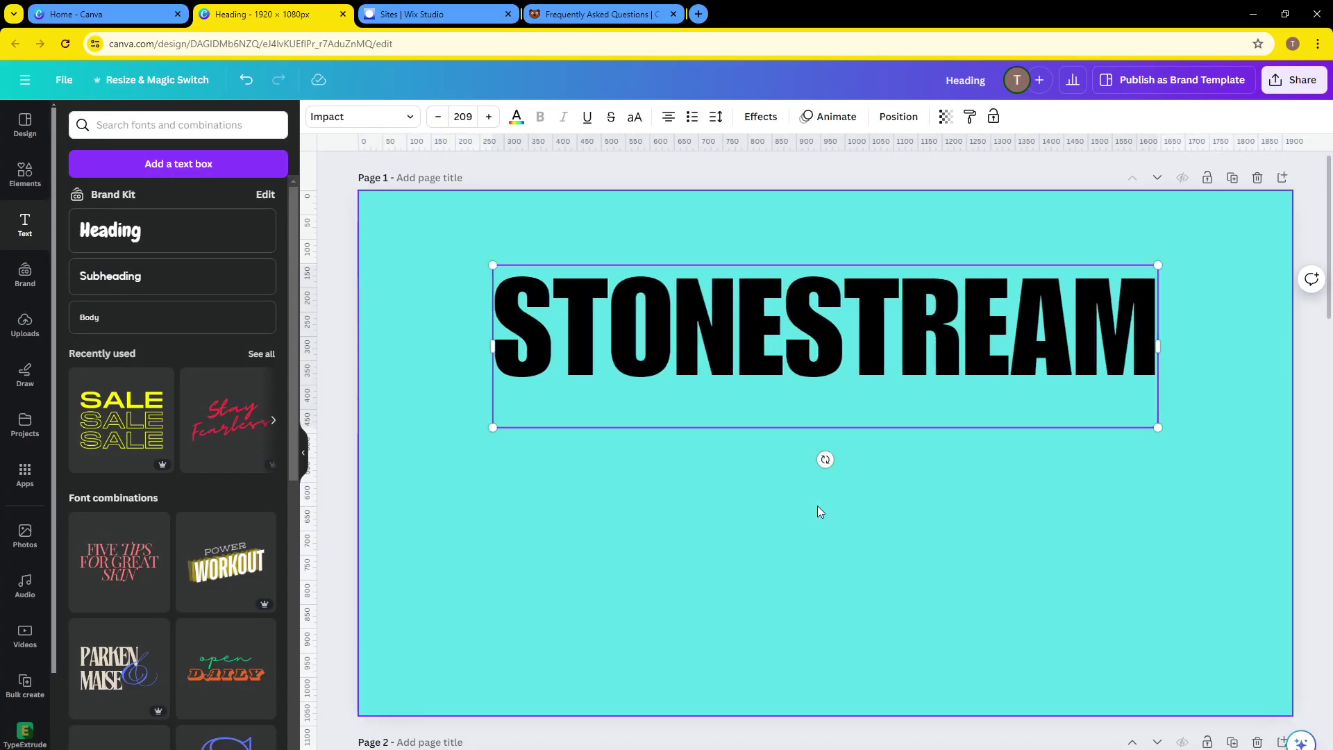
{"action": "left_click", "coordinate": [704, 441]}
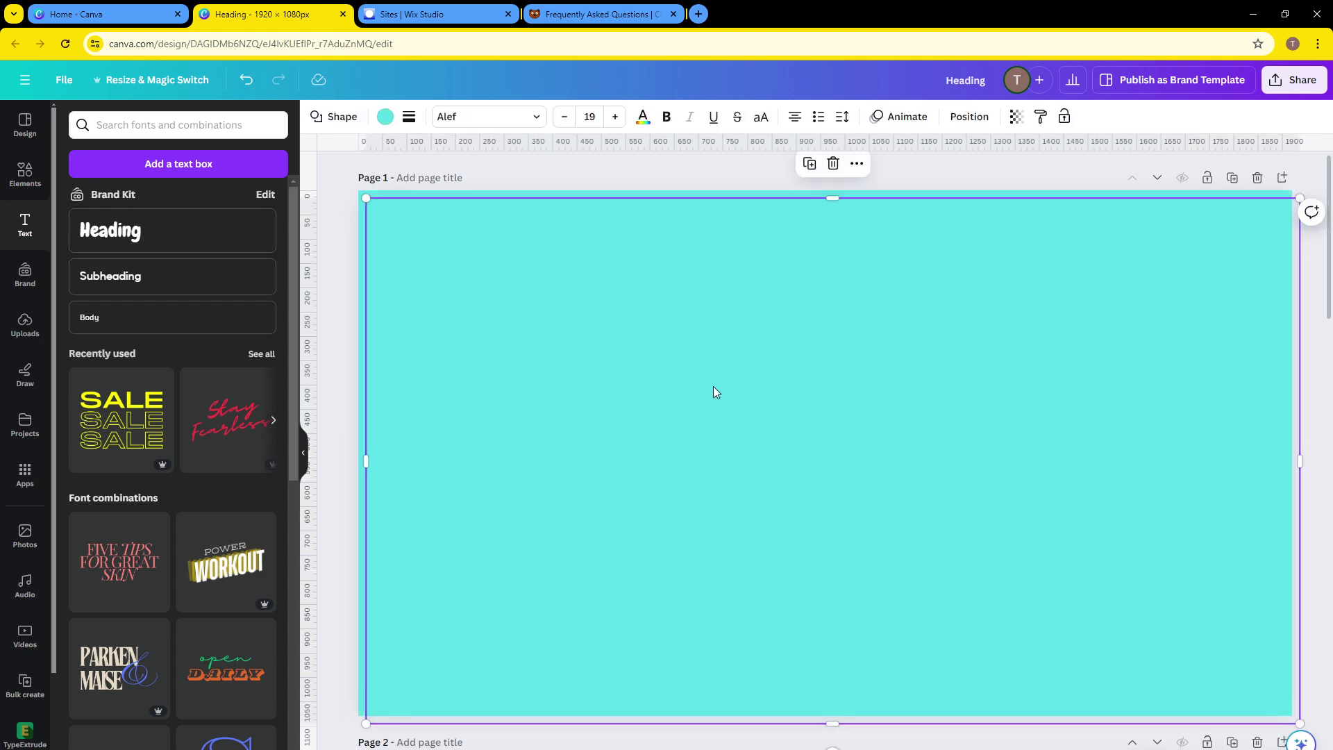
{"action": "key", "text": "ctrl+z"}
{"action": "key", "text": "ctrl+z"}
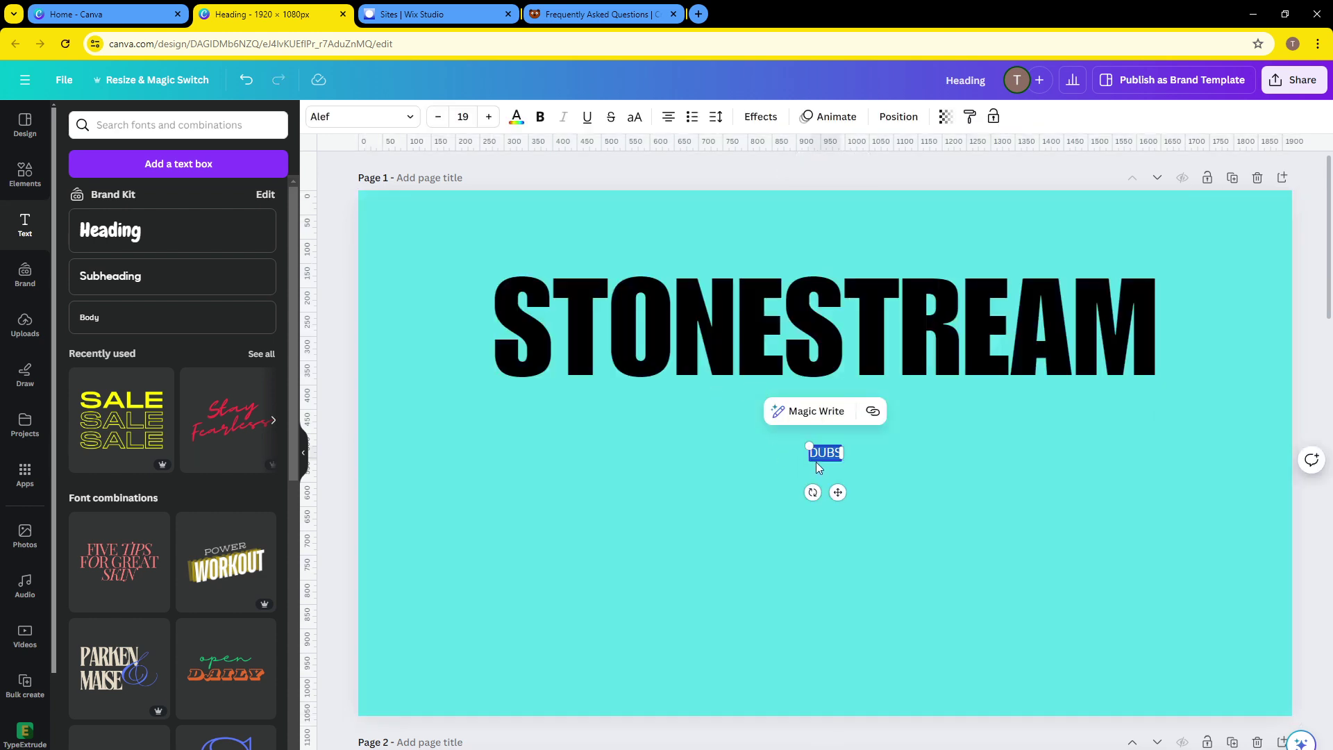
{"action": "left_click", "coordinate": [822, 454]}
- Copy the STONESTREAM text style onto the DUBS text
{"action": "left_click", "coordinate": [814, 333]}
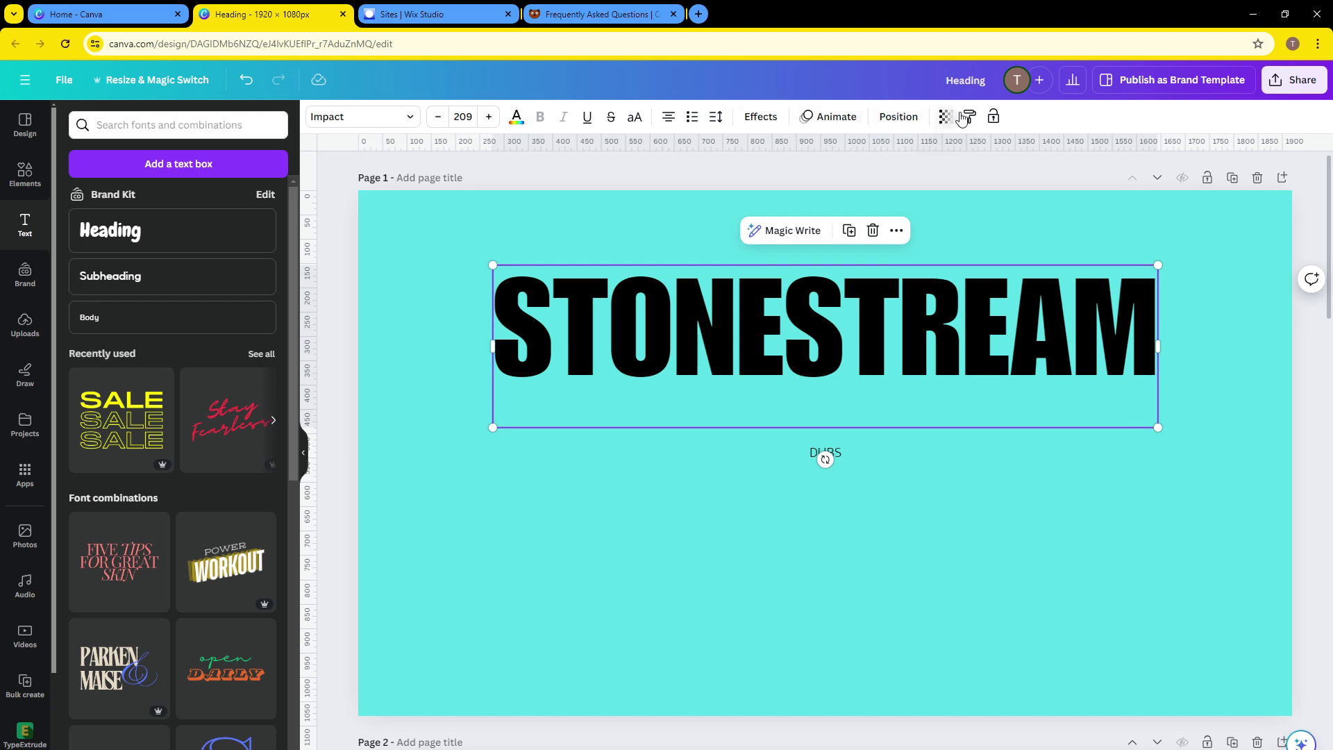
{"action": "left_click", "coordinate": [969, 116]}
{"action": "left_click", "coordinate": [826, 453]}
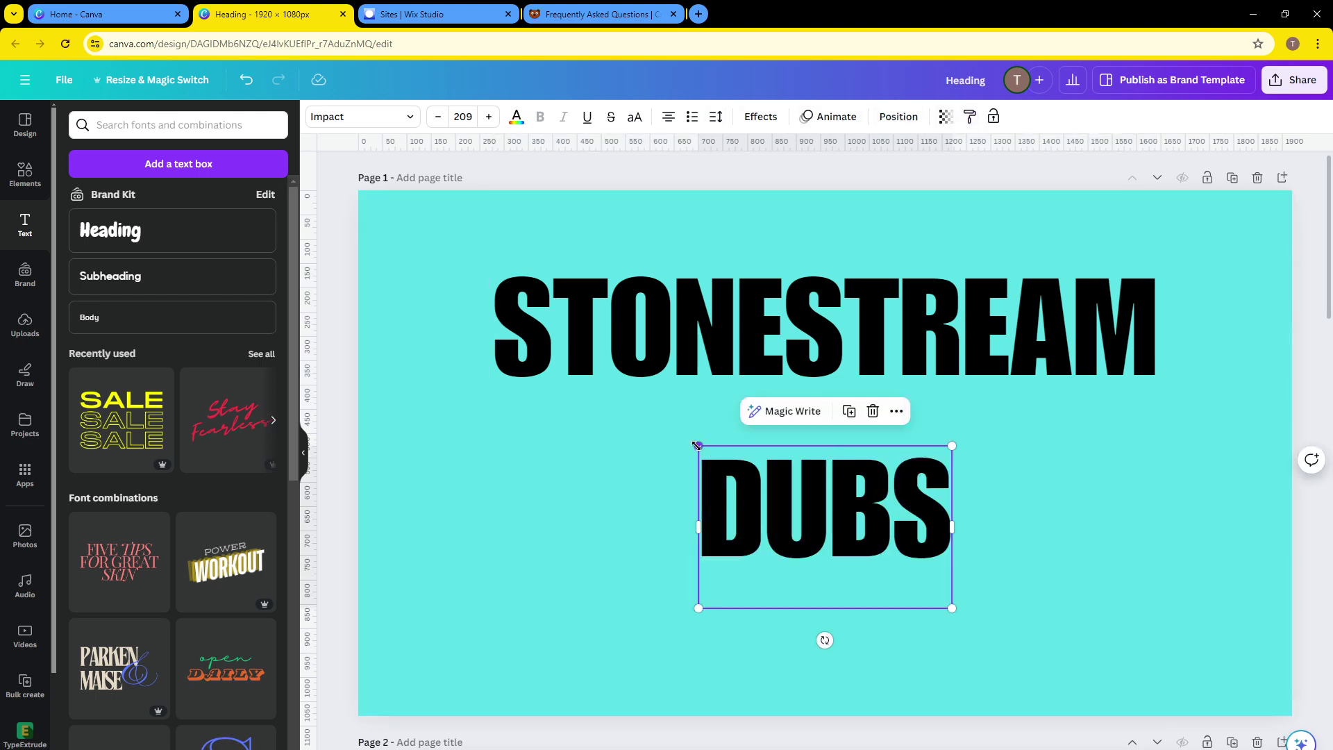
- Enlarge DUBS to a font size of about 410, centre it under STONESTREAM and widen its box to match STONESTREAM's edges
{"action": "left_click_drag", "start_coordinate": [698, 445], "coordinate": [390, 378]}
{"action": "left_click_drag", "start_coordinate": [759, 426], "coordinate": [878, 499]}
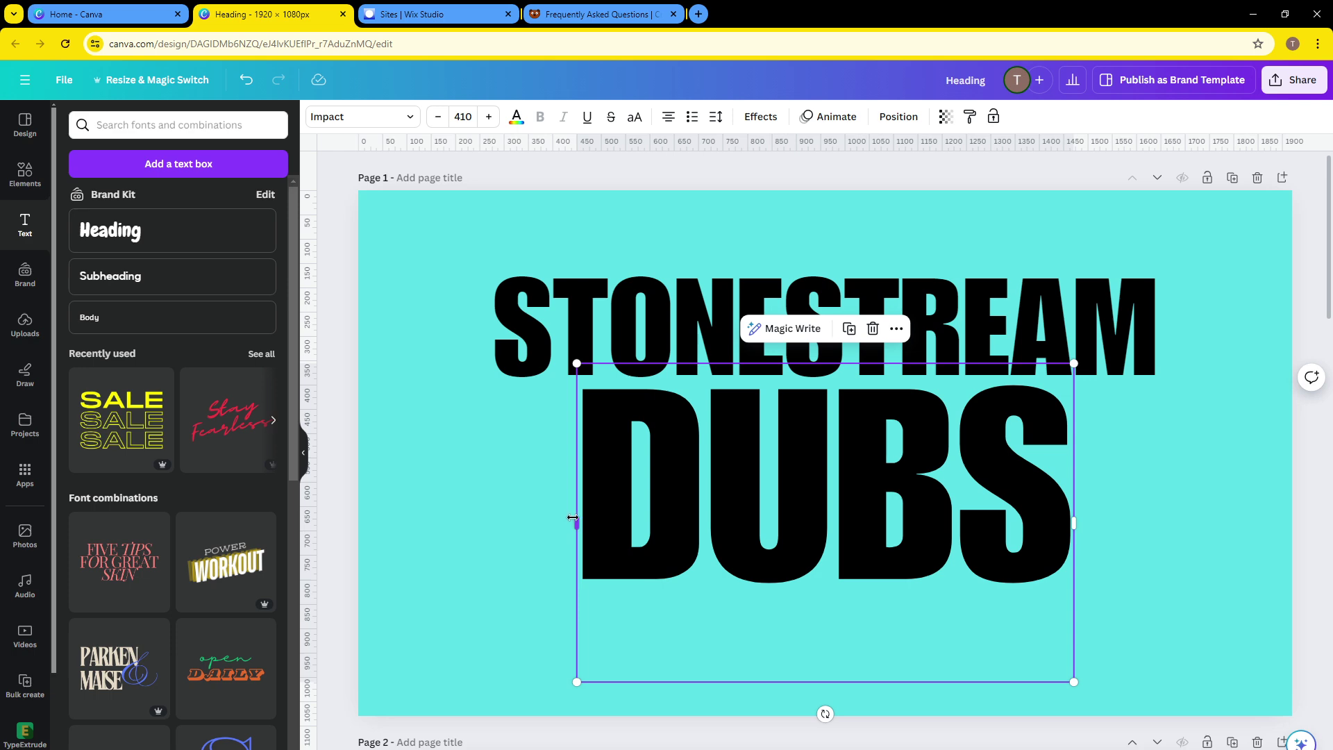
{"action": "left_click_drag", "start_coordinate": [576, 522], "coordinate": [492, 518]}
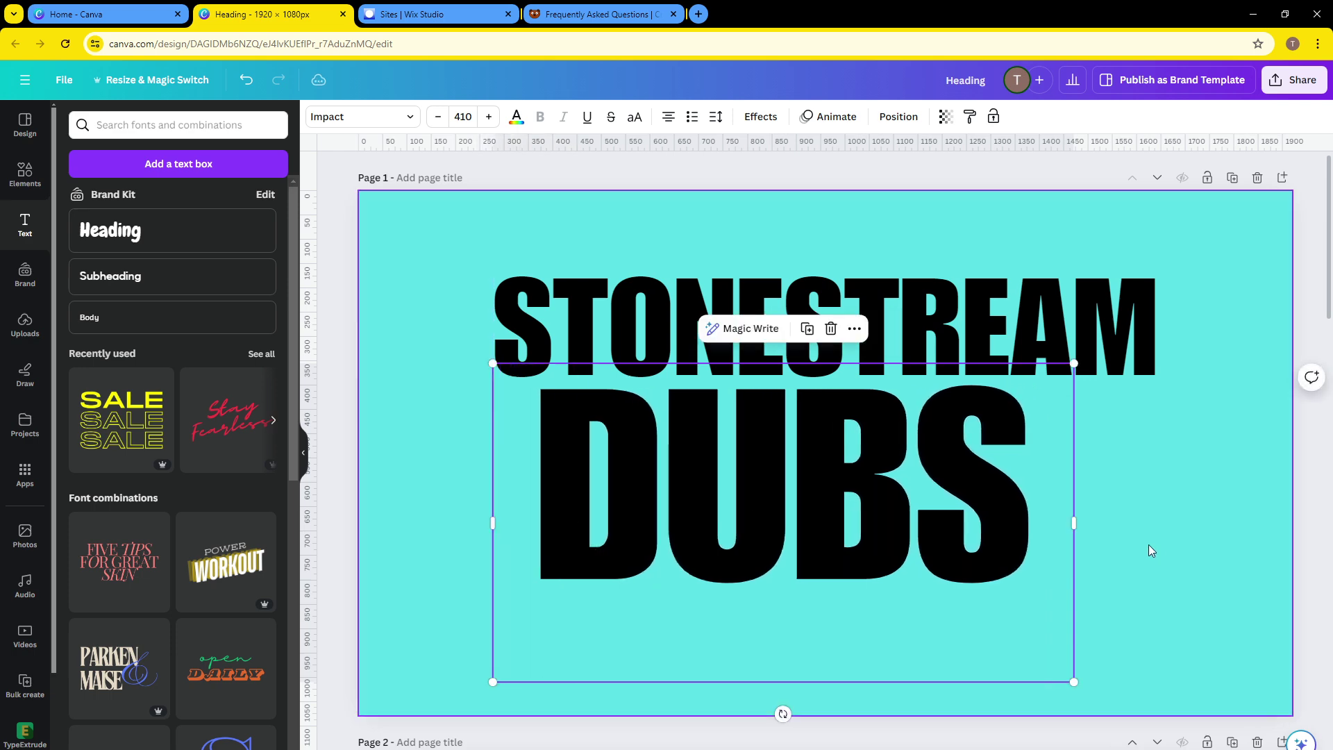
{"action": "left_click_drag", "start_coordinate": [1074, 524], "coordinate": [1158, 529]}
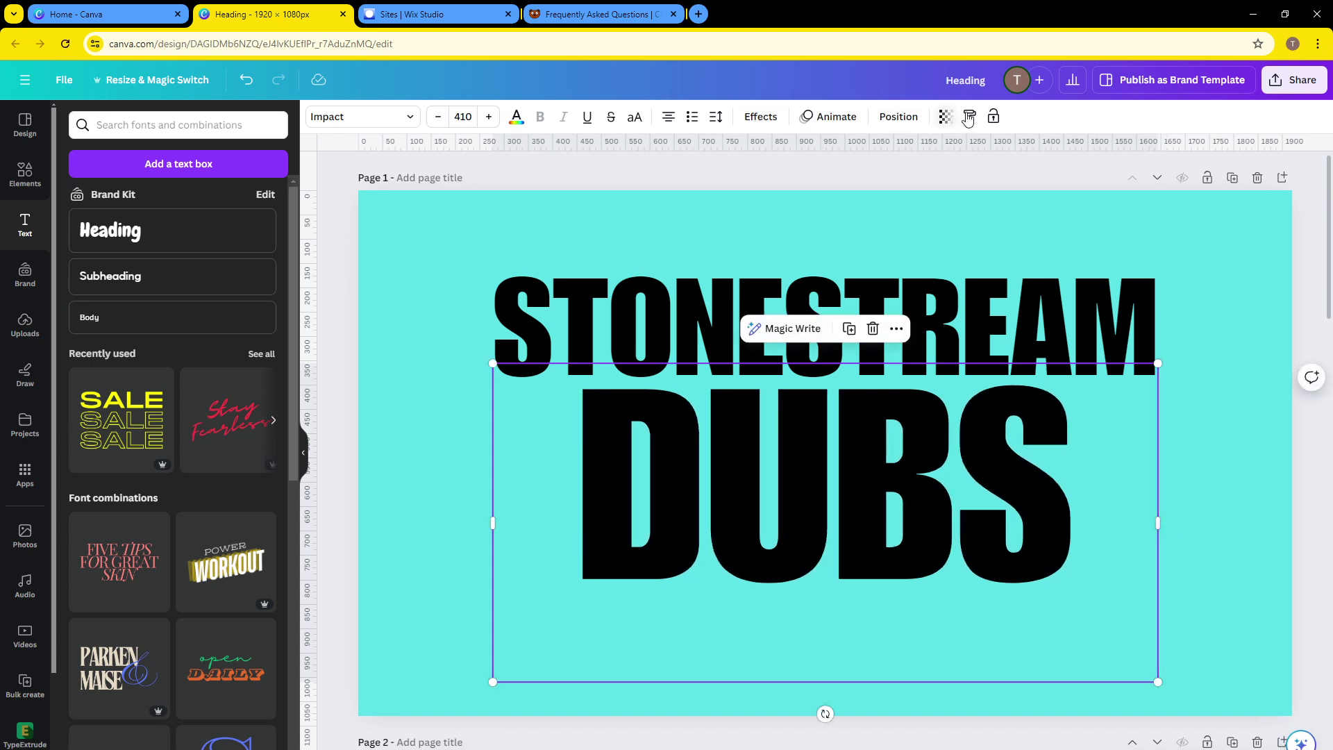
- Set the letter spacing of DUBS to 210, then widen its box and align the word with STONESTREAM's width
{"action": "left_click", "coordinate": [719, 117]}
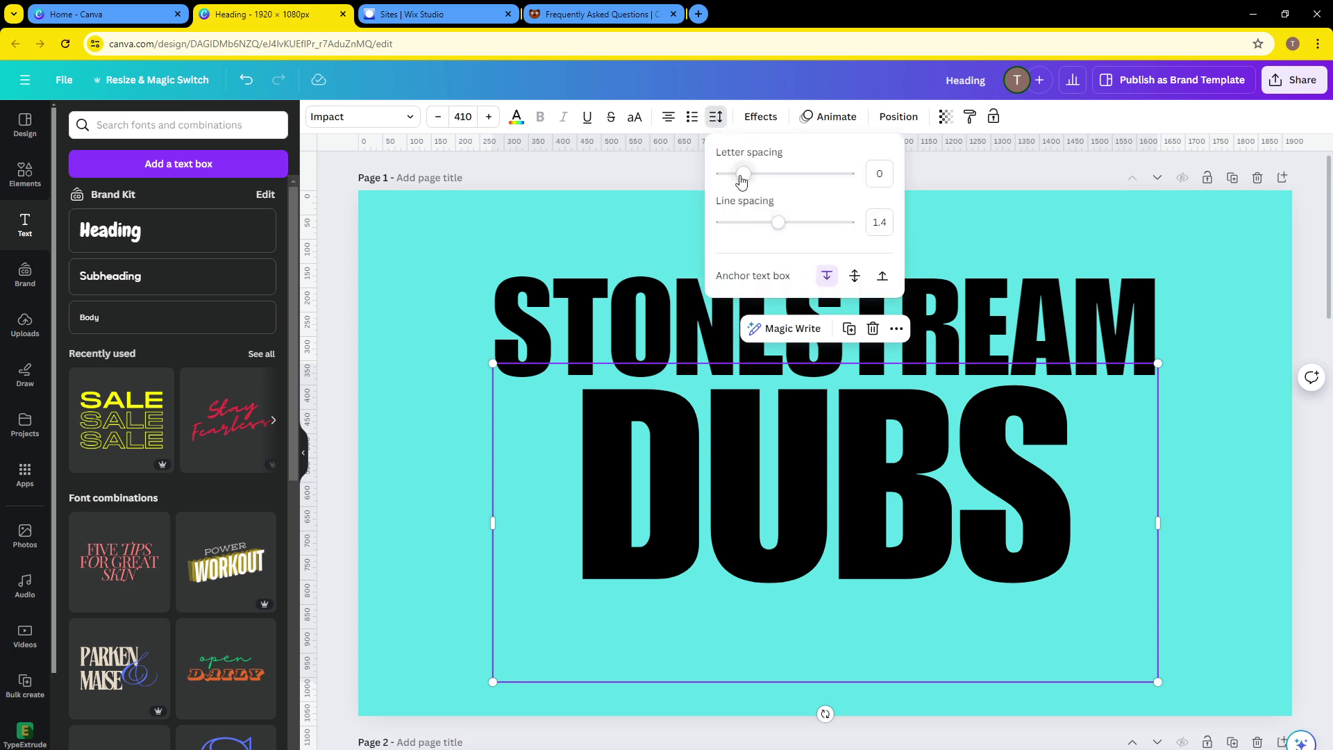
{"action": "left_click_drag", "start_coordinate": [742, 179], "coordinate": [774, 189]}
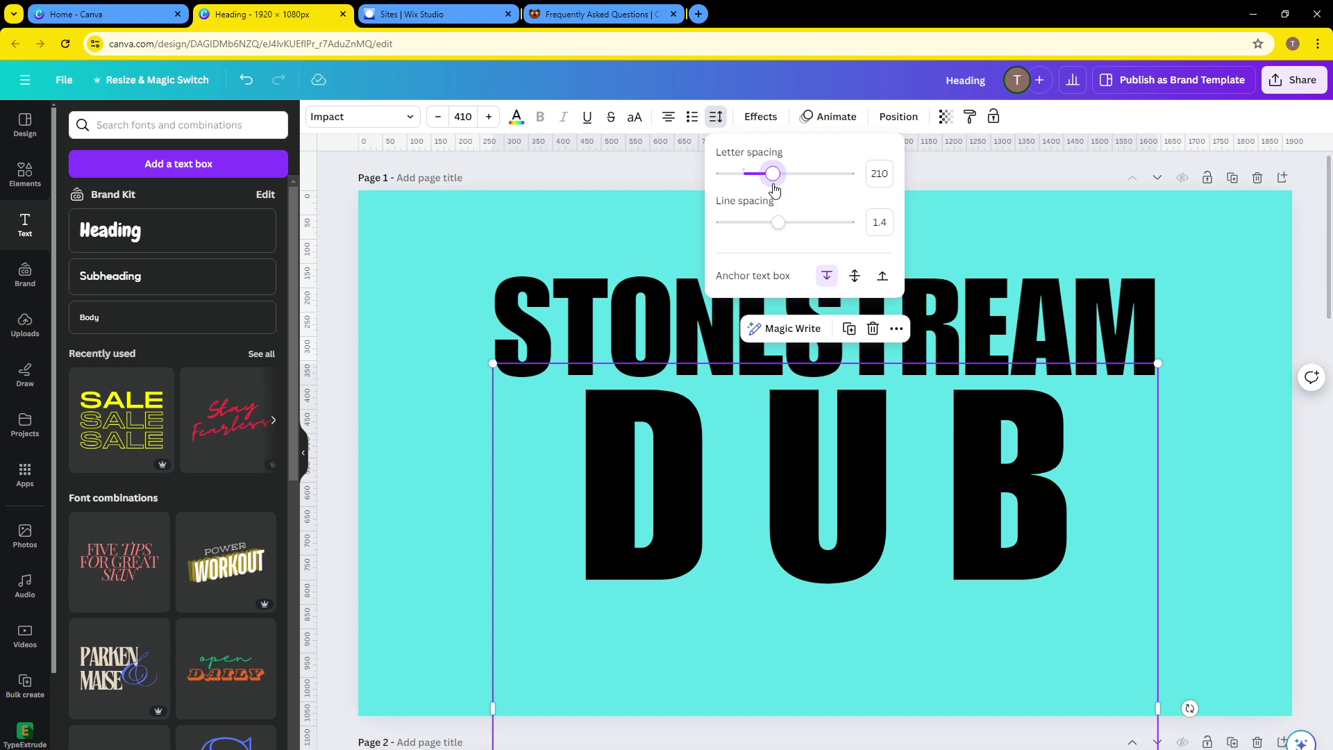
{"action": "left_click", "coordinate": [493, 708]}
{"action": "left_click_drag", "start_coordinate": [492, 708], "coordinate": [428, 708]}
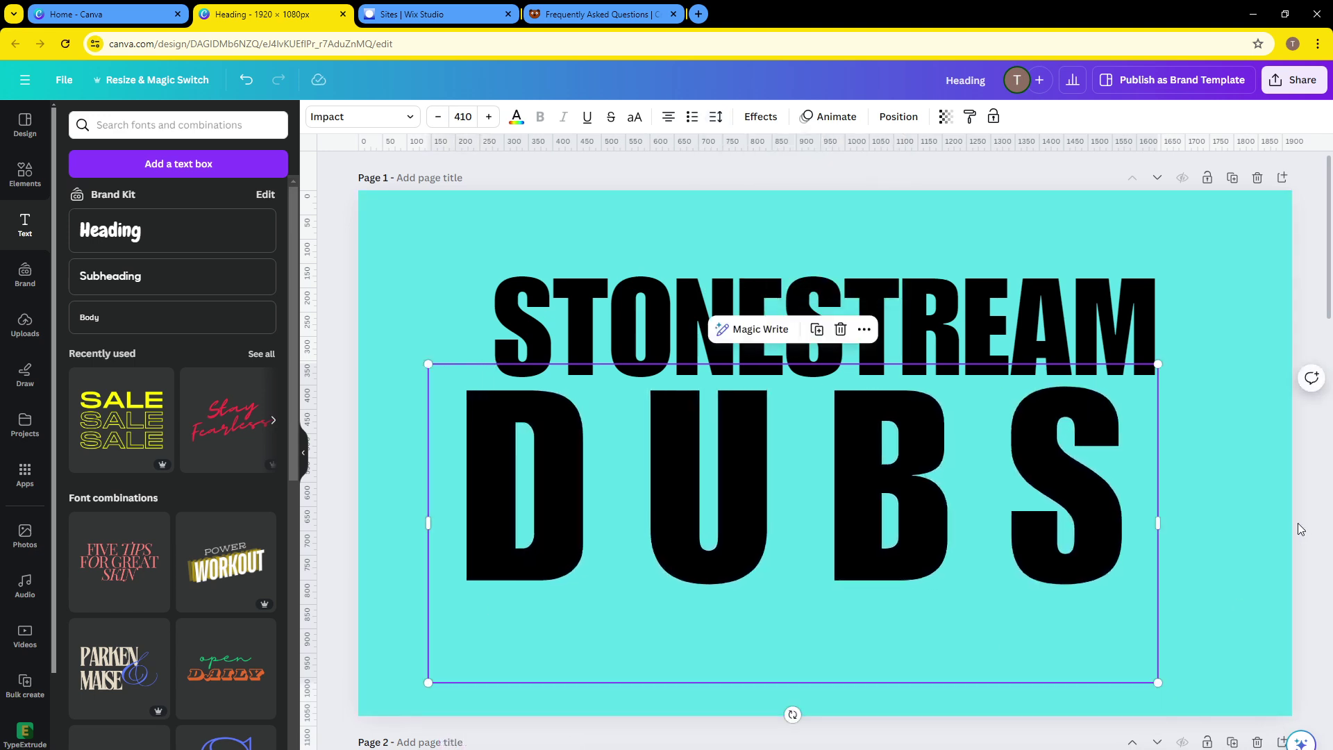
{"action": "left_click_drag", "start_coordinate": [1031, 498], "coordinate": [1065, 498]}
- Nudge STONESTREAM vertically until it sits just above DUBS with a narrow gap
{"action": "left_click", "coordinate": [1024, 298]}
{"action": "key", "text": "shift+Down"}
{"action": "key", "text": "shift+Down"}
{"action": "key", "text": "shift+Down"}
{"action": "key", "text": "shift+Down"}
{"action": "key", "text": "shift+Down"}
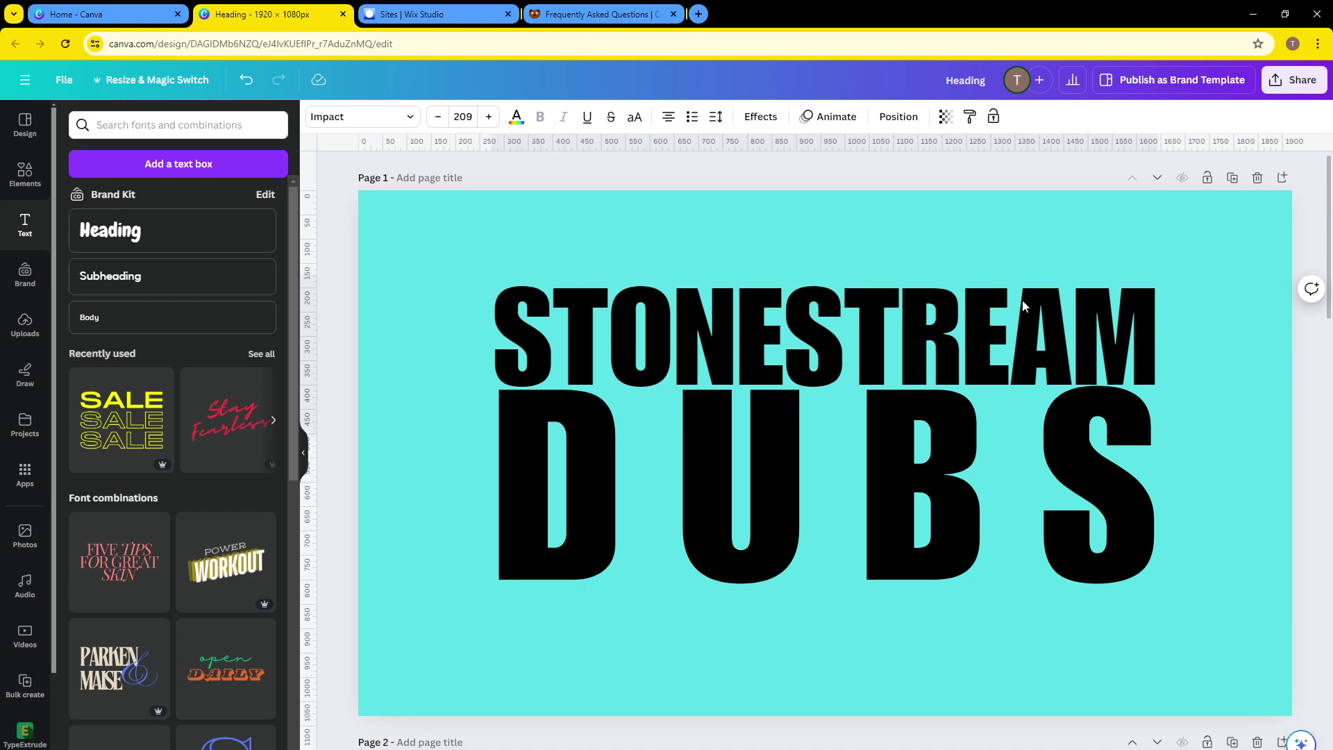
{"action": "key", "text": "shift+Down"}
{"action": "key", "text": "shift+Down"}
{"action": "key", "text": "shift+Down"}
{"action": "key", "text": "shift+Down"}
{"action": "key", "text": "shift+Down"}
{"action": "key", "text": "shift+Down"}
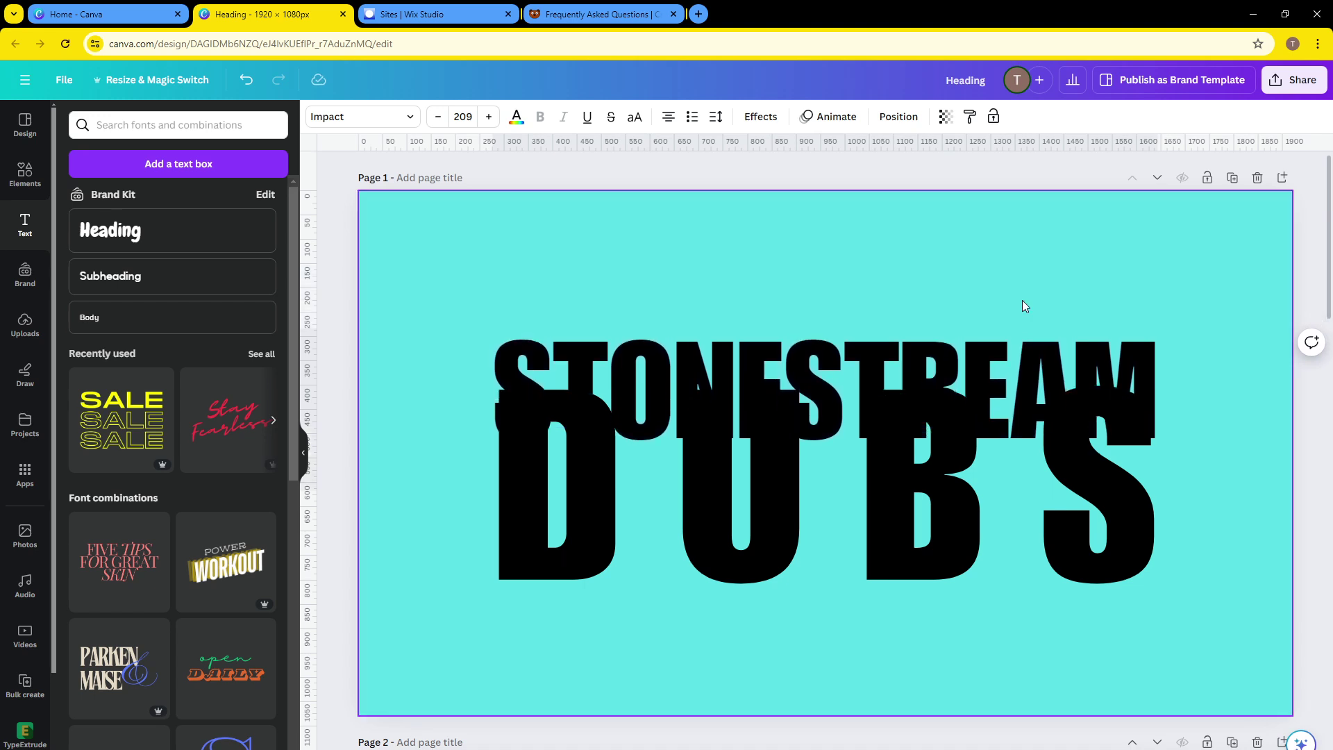
{"action": "key", "text": "shift+Up"}
{"action": "key", "text": "shift+Up"}
{"action": "key", "text": "shift+Up"}
{"action": "key", "text": "shift+Up"}
{"action": "key", "text": "shift+Up"}
{"action": "key", "text": "shift+Up"}
{"action": "key", "text": "shift+Up"}
{"action": "key", "text": "shift+Up"}
{"action": "key", "text": "shift+Up"}
{"action": "key", "text": "shift+Up"}
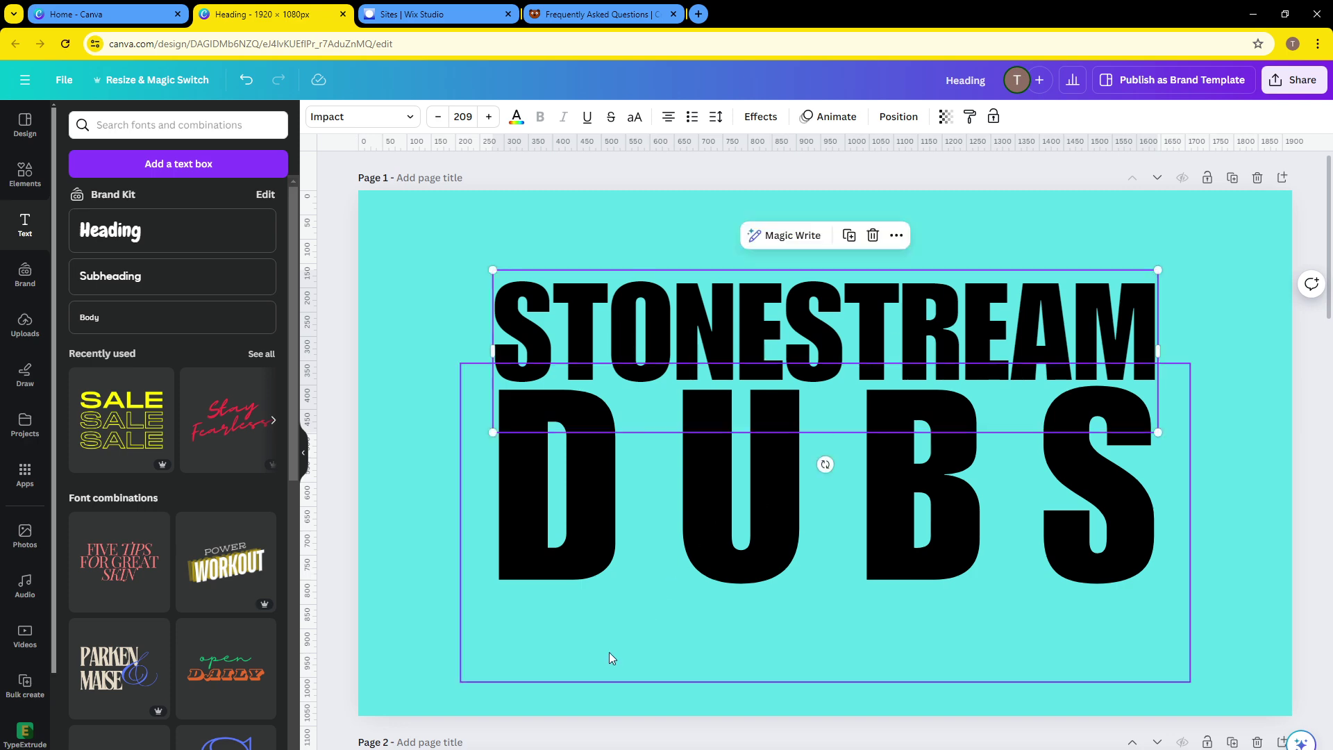
- Duplicate the STONESTREAM text below DUBS and change the copy's wording to LUNCHEON
{"action": "left_click", "coordinate": [439, 432]}
{"action": "left_click", "coordinate": [713, 322]}
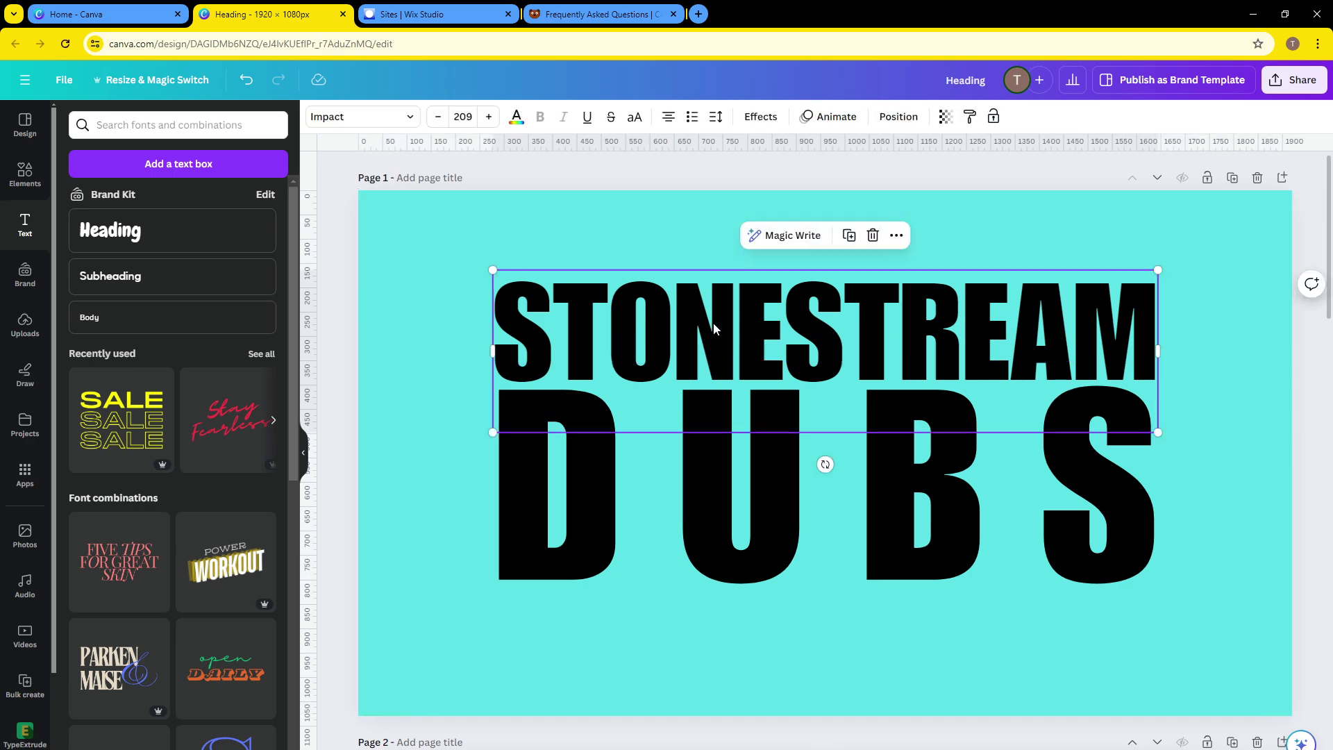
{"action": "left_click_drag", "start_coordinate": [713, 322], "coordinate": [740, 645]}
{"action": "double_click", "coordinate": [741, 646]}
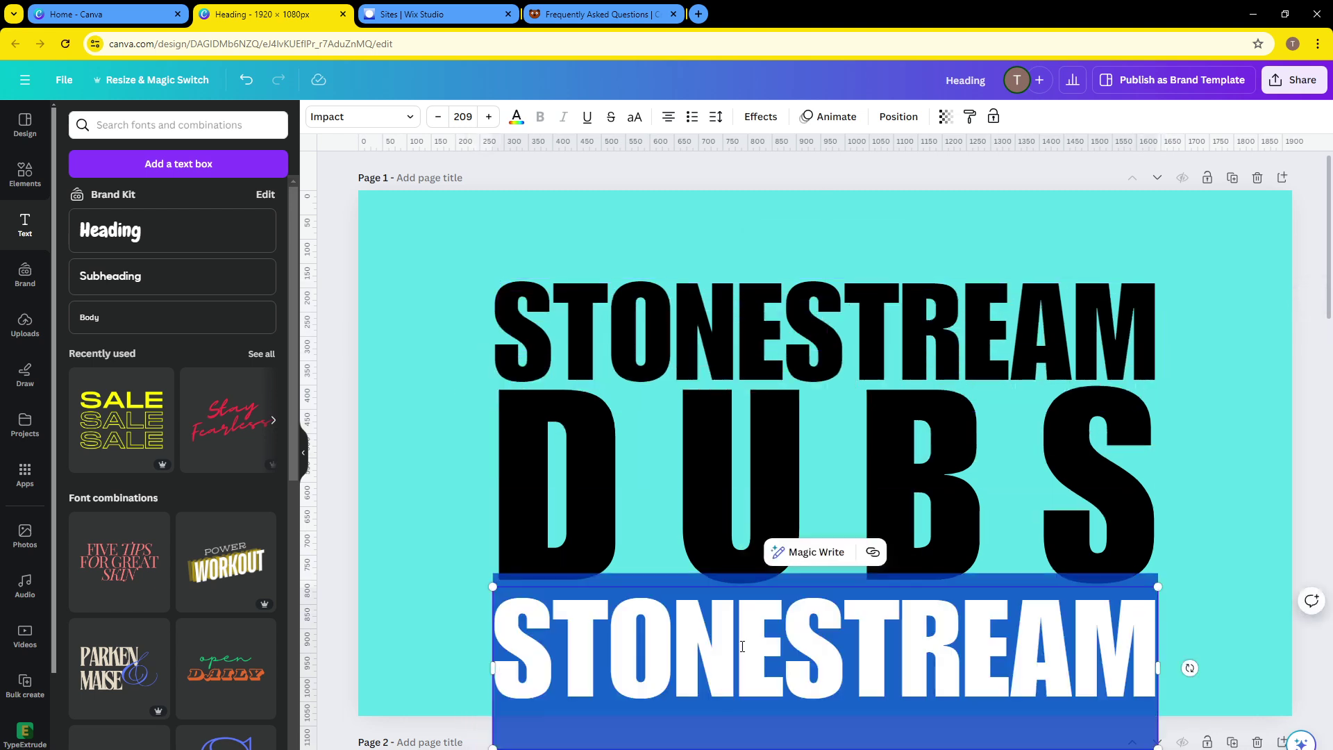
{"action": "type", "text": "LUNCHEON"}
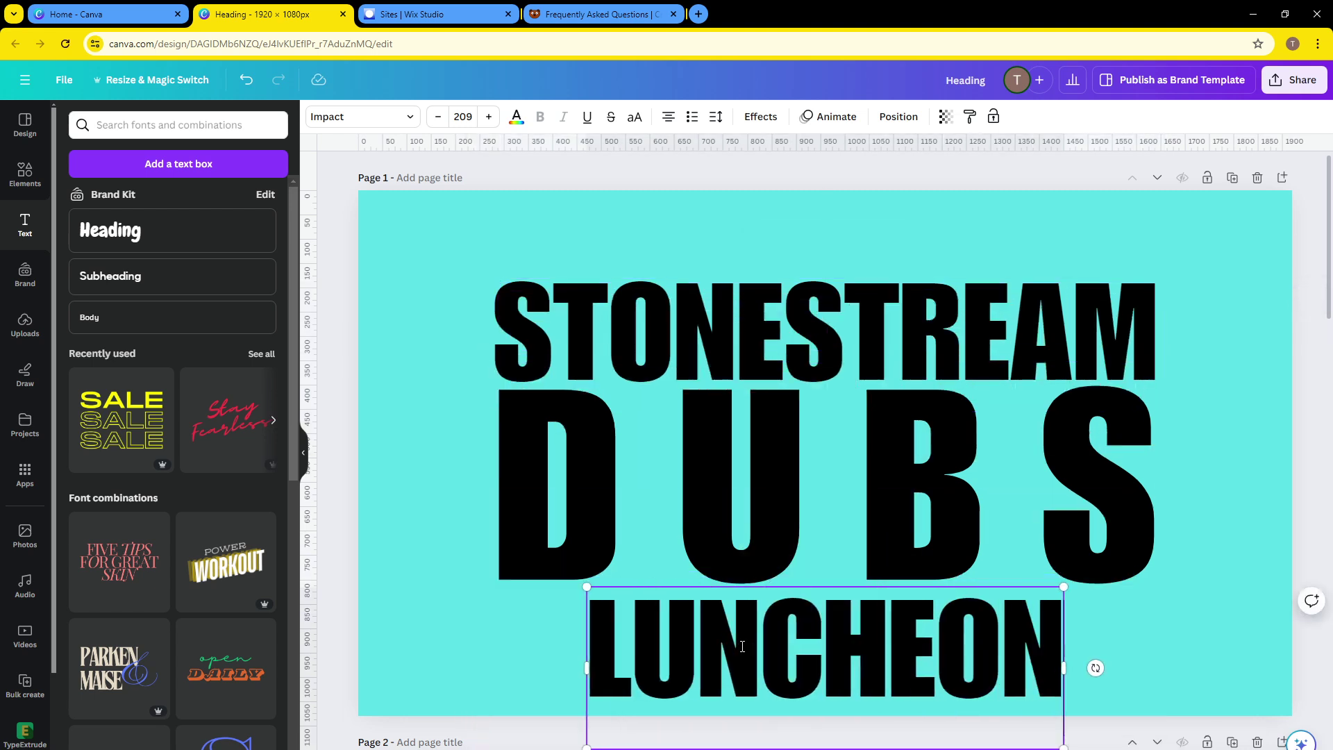
- Widen the LUNCHEON text box on both sides and set its letter spacing to 205 to match the lines above
{"action": "left_click_drag", "start_coordinate": [585, 668], "coordinate": [460, 669]}
{"action": "left_click_drag", "start_coordinate": [1067, 670], "coordinate": [1205, 661]}
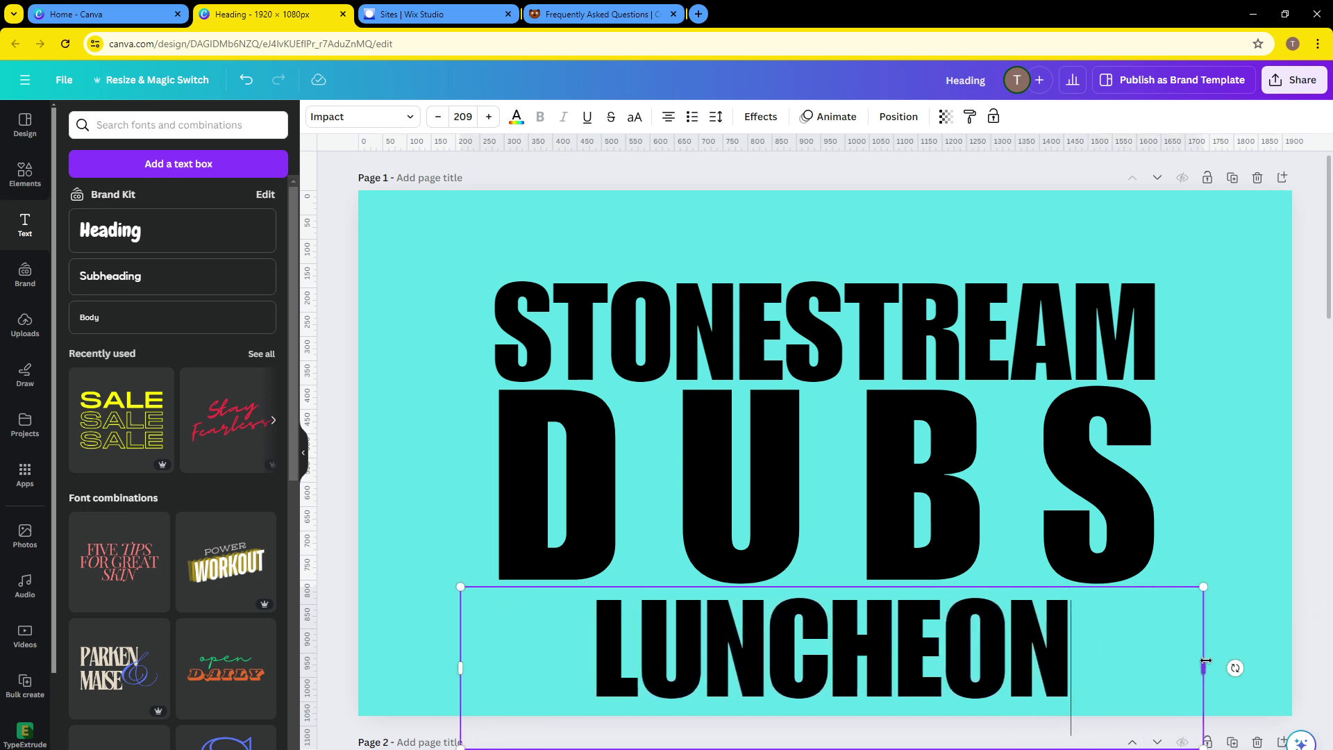
{"action": "left_click", "coordinate": [763, 116]}
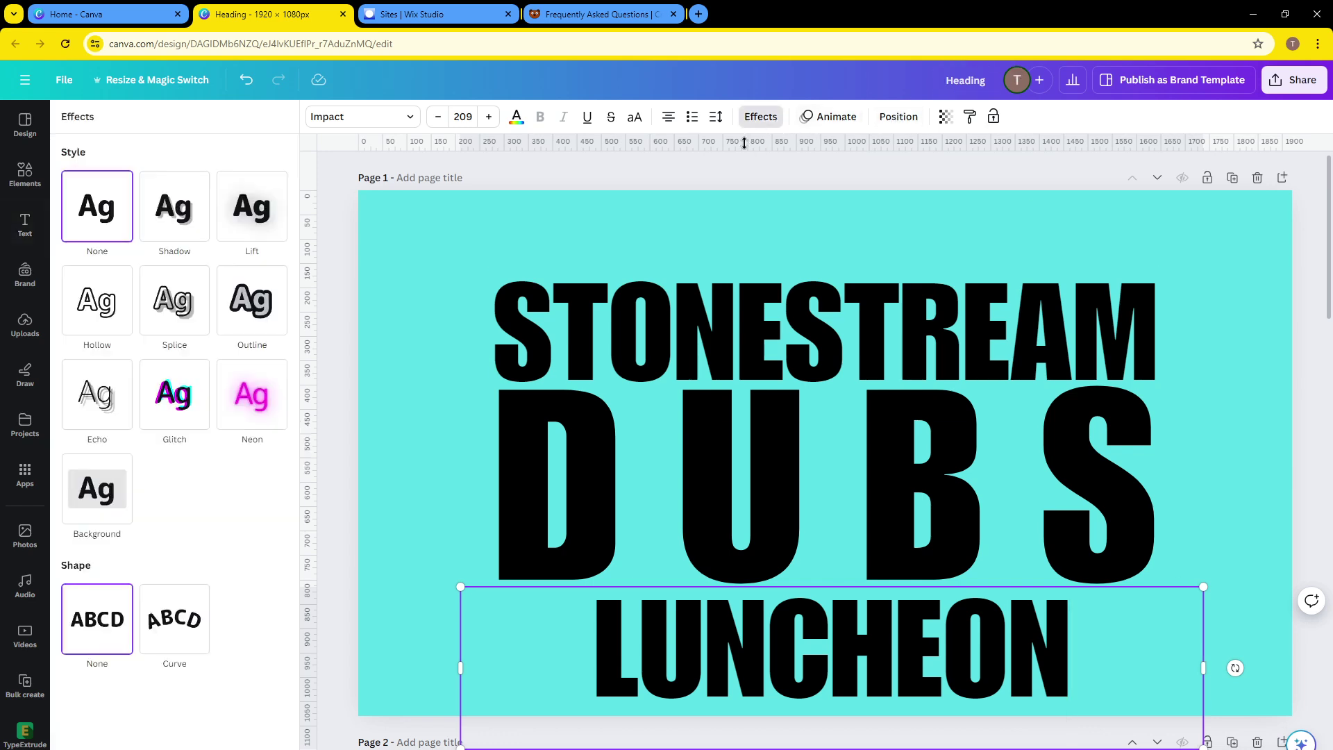
{"action": "left_click", "coordinate": [715, 117]}
{"action": "left_click_drag", "start_coordinate": [743, 173], "coordinate": [774, 184]}
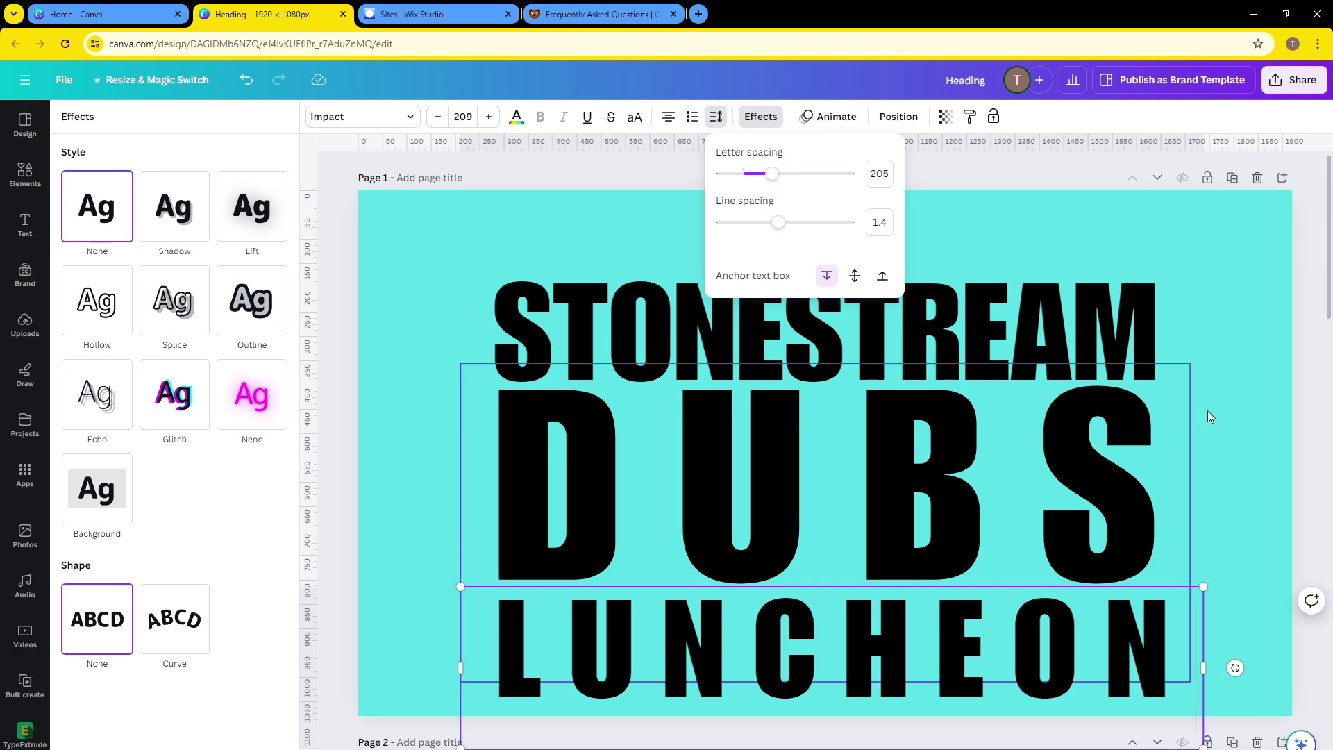
{"action": "left_click", "coordinate": [1212, 388]}
{"action": "double_click", "coordinate": [1217, 365]}
{"action": "left_click_drag", "start_coordinate": [409, 256], "coordinate": [737, 602]}
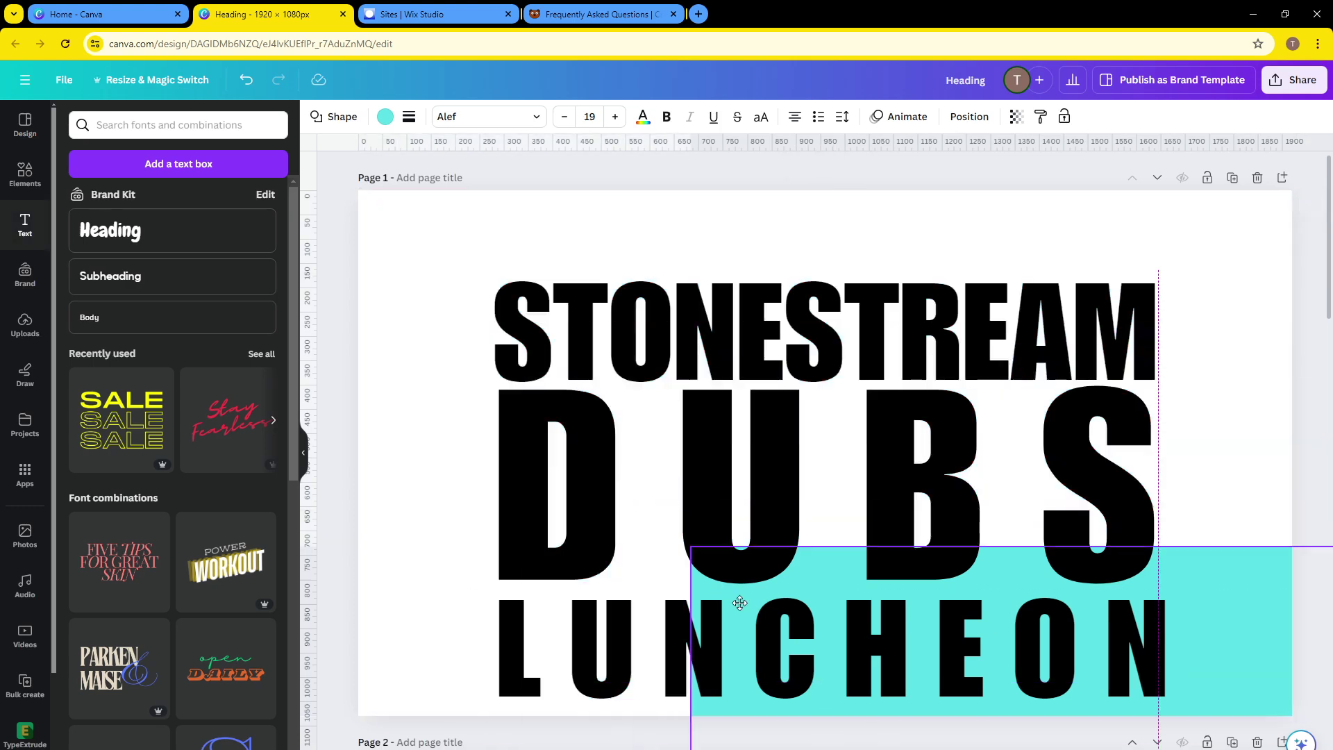
{"action": "key", "text": "ctrl+z"}
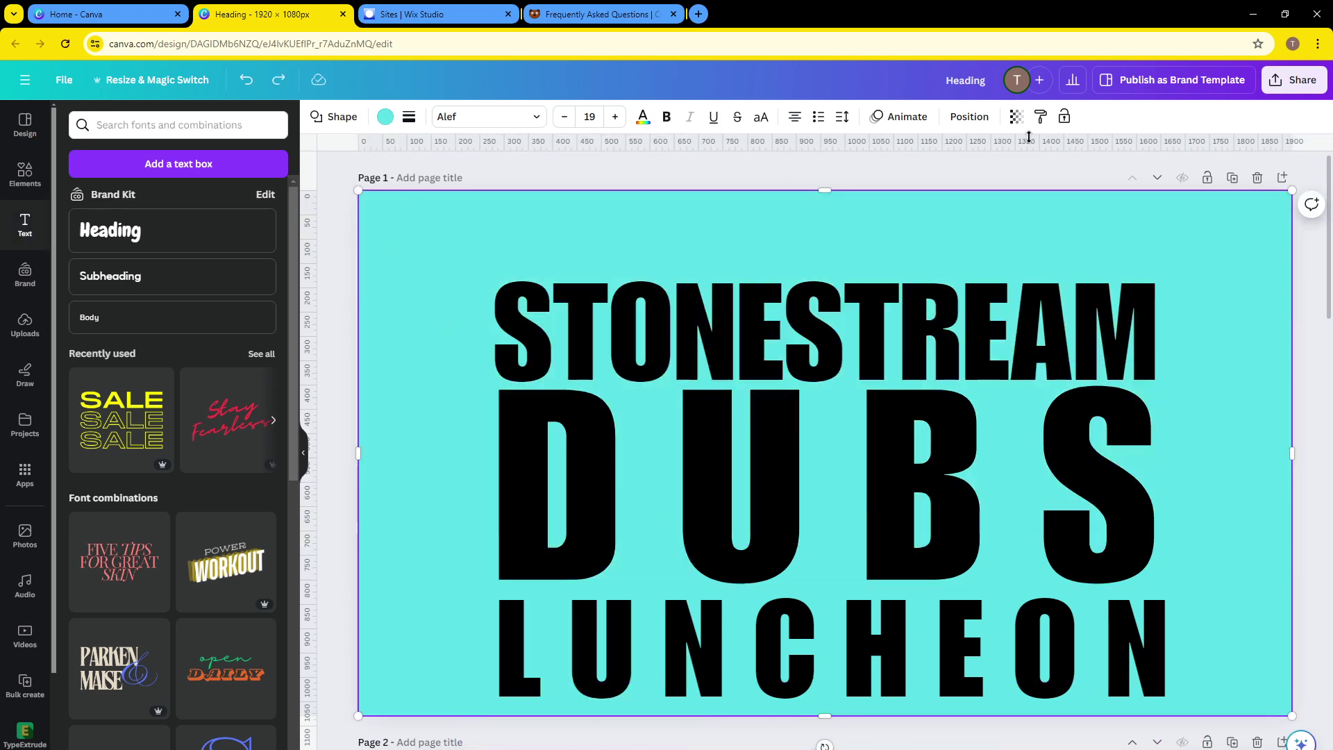
- Lock the turquoise background and move the STONESTREAM, DUBS and LUNCHEON lines up together toward the page's upper edge
{"action": "left_click", "coordinate": [1063, 118]}
{"action": "left_click_drag", "start_coordinate": [444, 261], "coordinate": [735, 655]}
{"action": "left_click_drag", "start_coordinate": [736, 655], "coordinate": [731, 600]}
{"action": "left_click", "coordinate": [397, 447]}
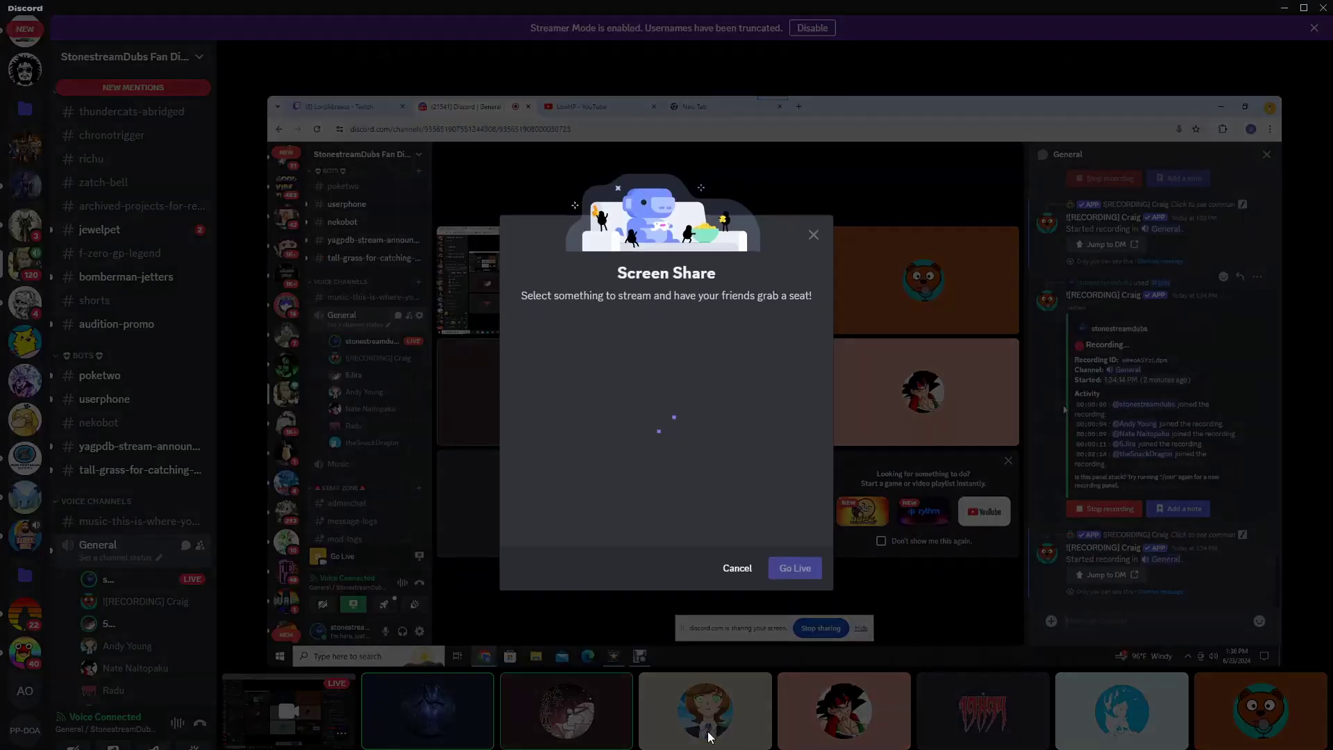
- In Discord, dismiss the Screen Share dialog and open the chat of the General voice channel
{"action": "left_click", "coordinate": [817, 234]}
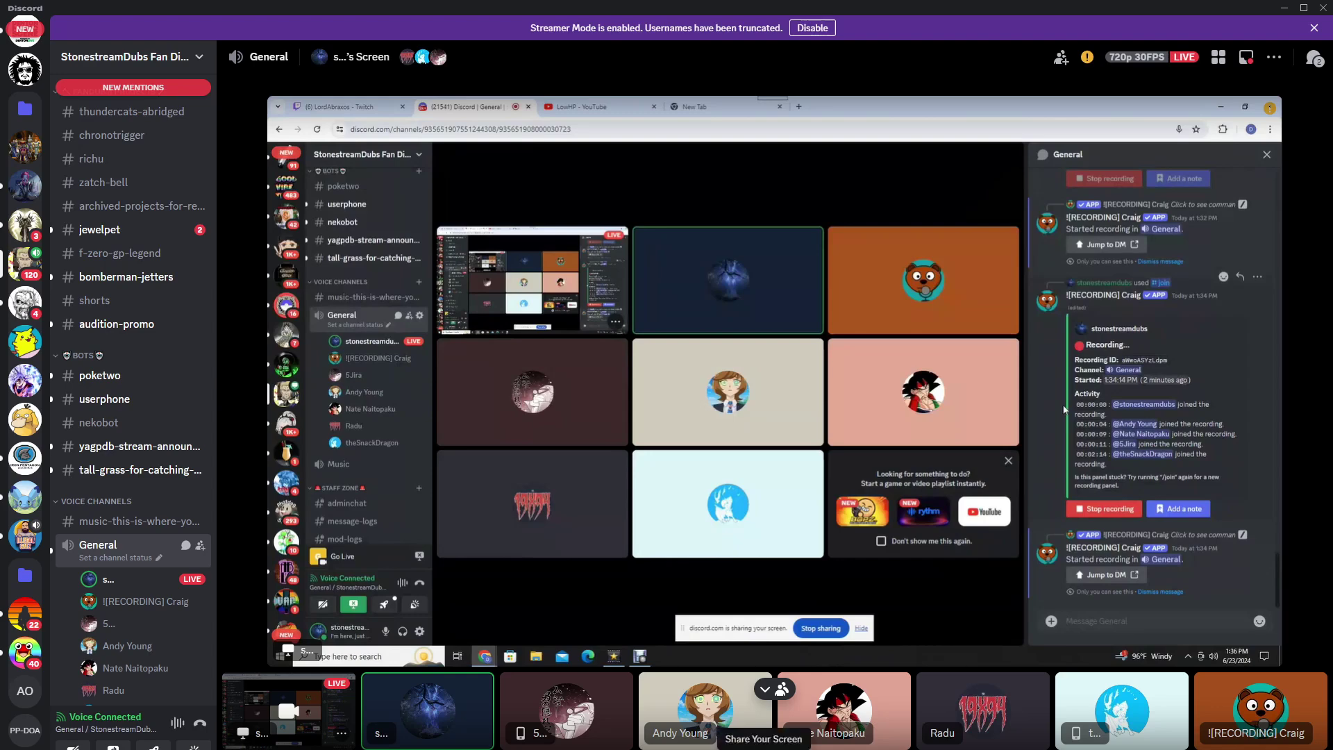
{"action": "mouse_move", "coordinate": [112, 574]}
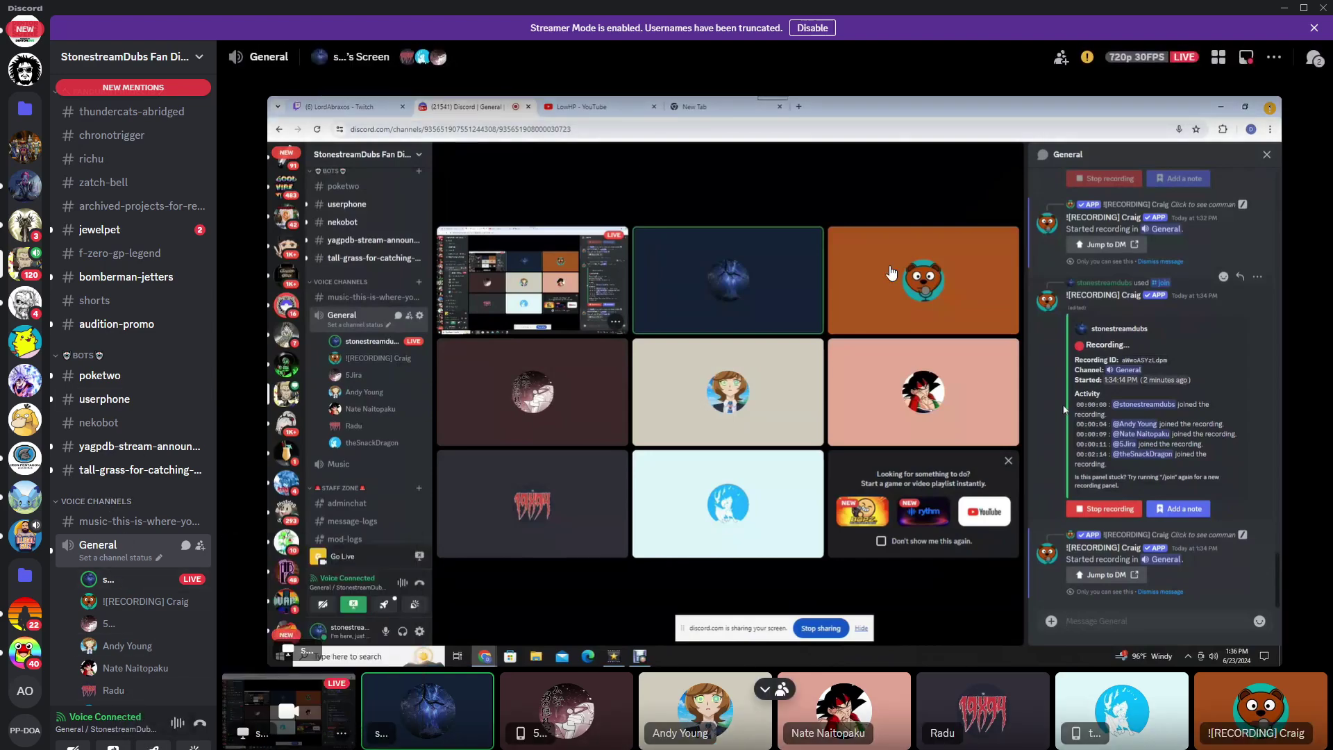
{"action": "mouse_move", "coordinate": [138, 546]}
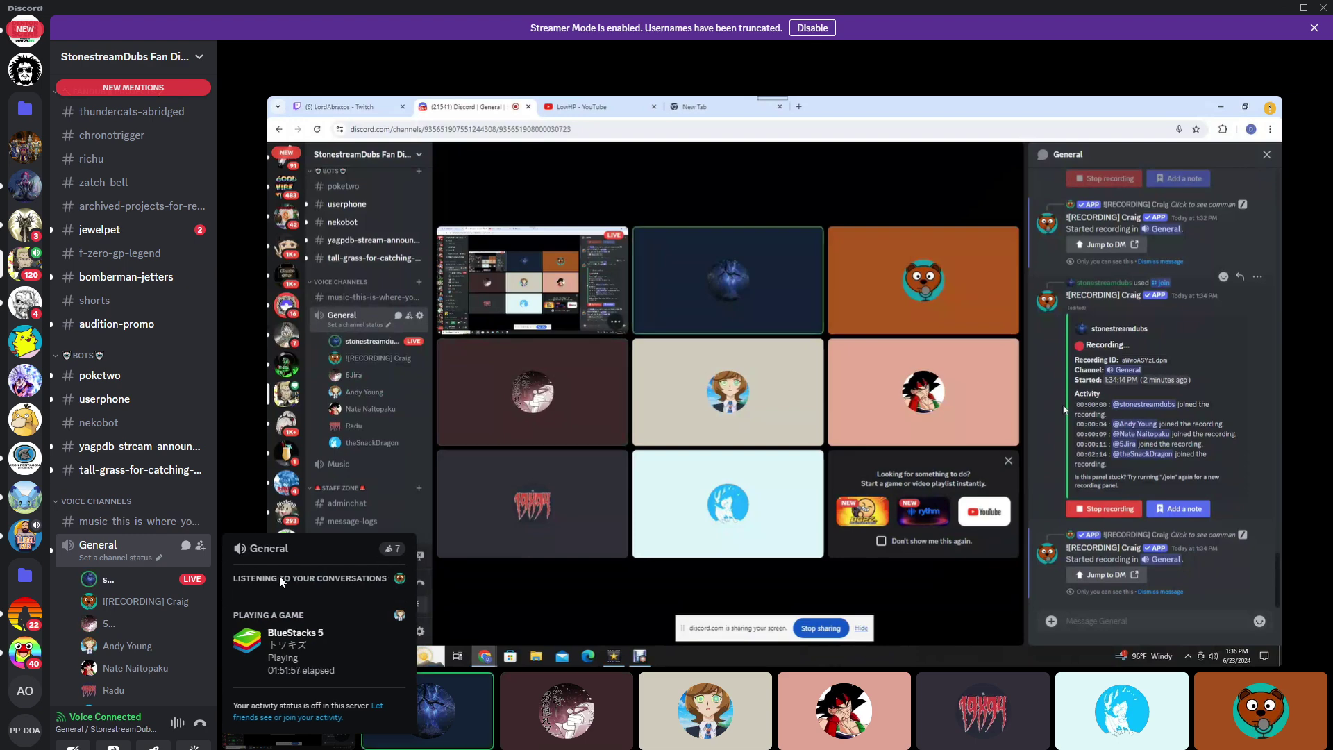
{"action": "right_click", "coordinate": [111, 551]}
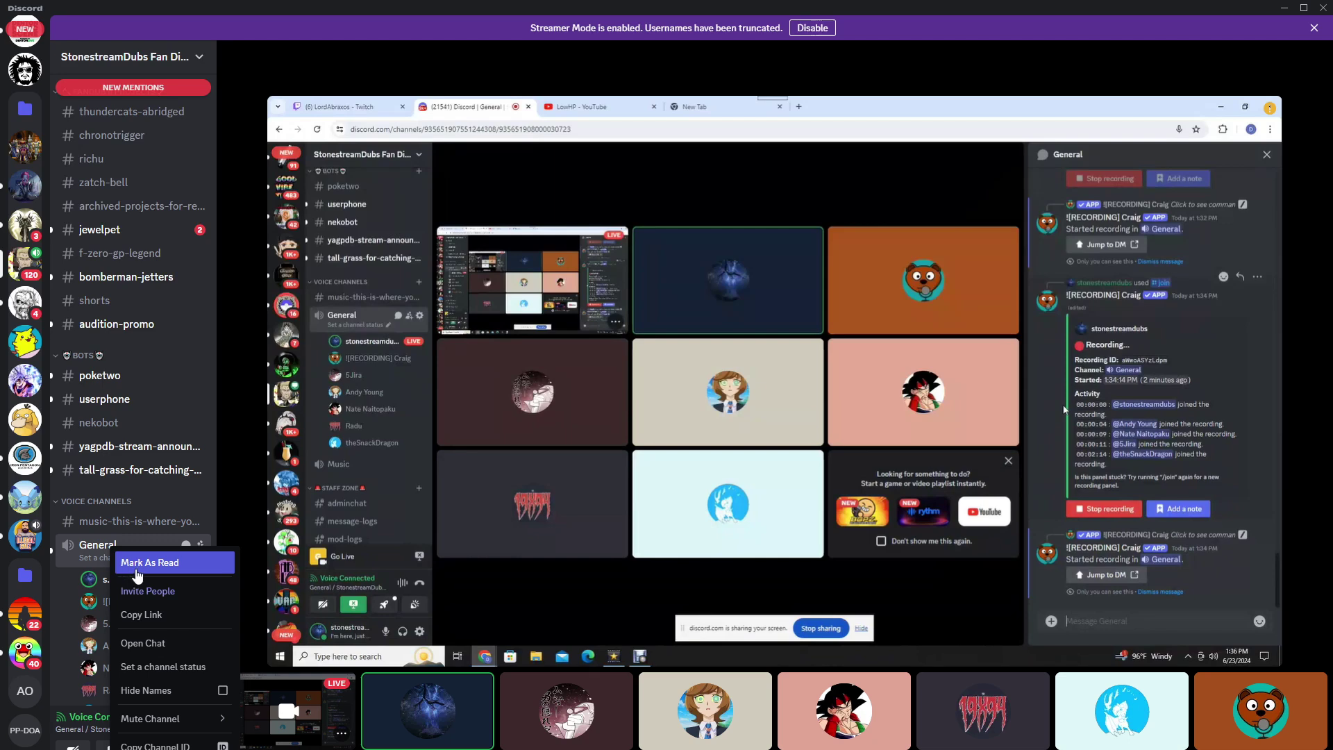
{"action": "left_click", "coordinate": [162, 646]}
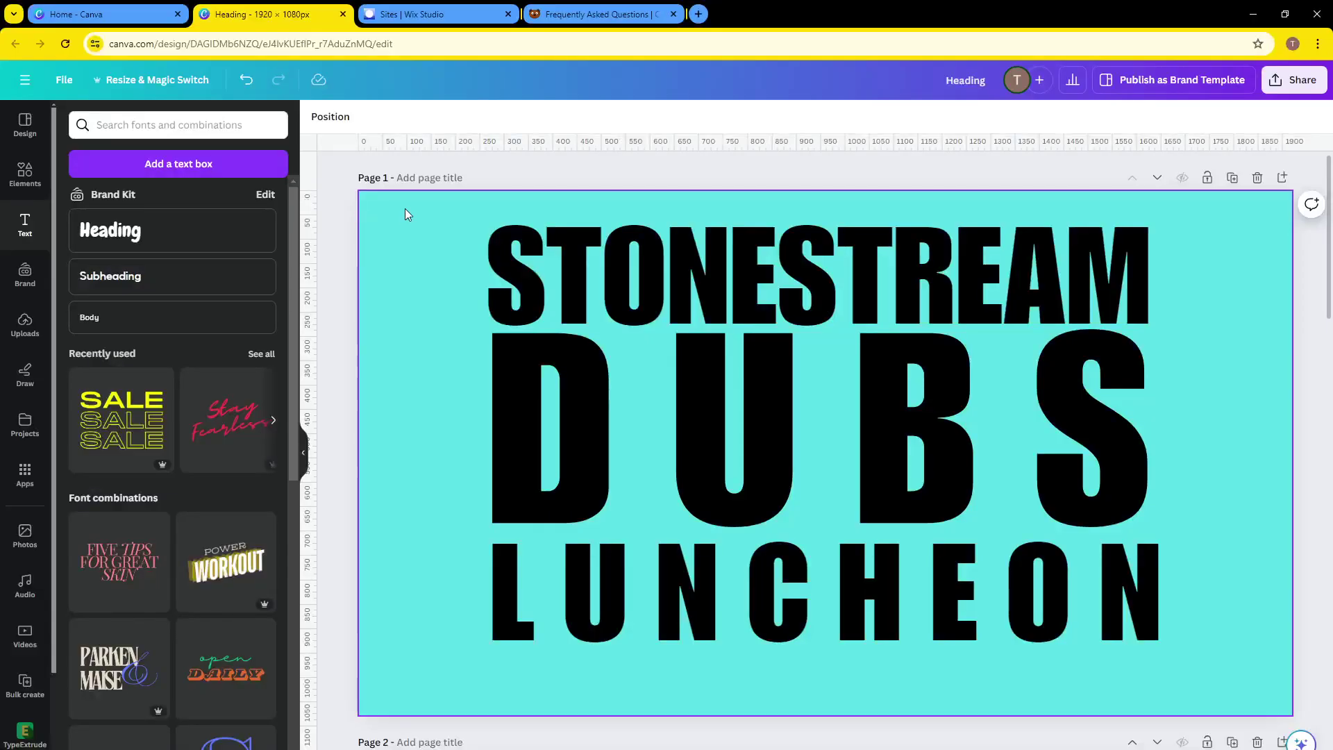
- Back in Canva, try a Shadow effect on all three text lines with offset 36 and direction 81
{"action": "left_click_drag", "start_coordinate": [405, 208], "coordinate": [599, 609]}
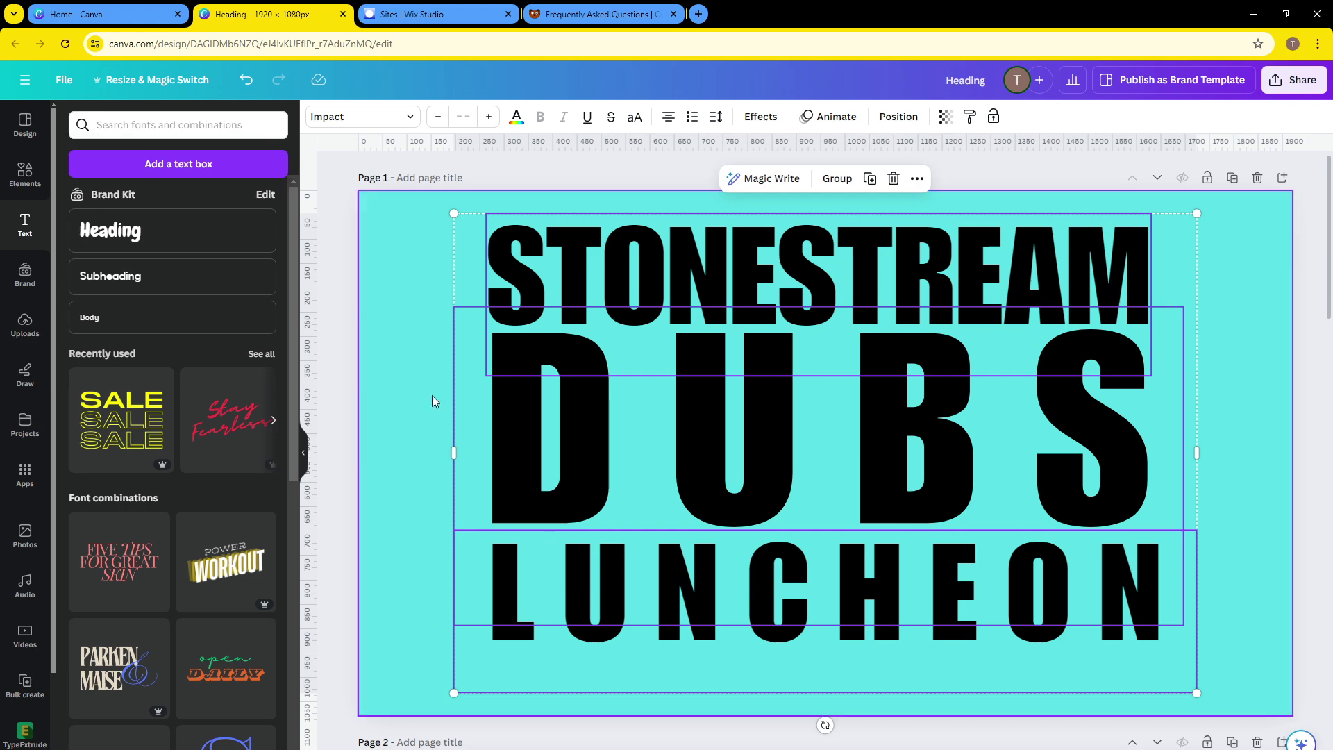
{"action": "left_click", "coordinate": [348, 293]}
{"action": "left_click_drag", "start_coordinate": [442, 233], "coordinate": [747, 719]}
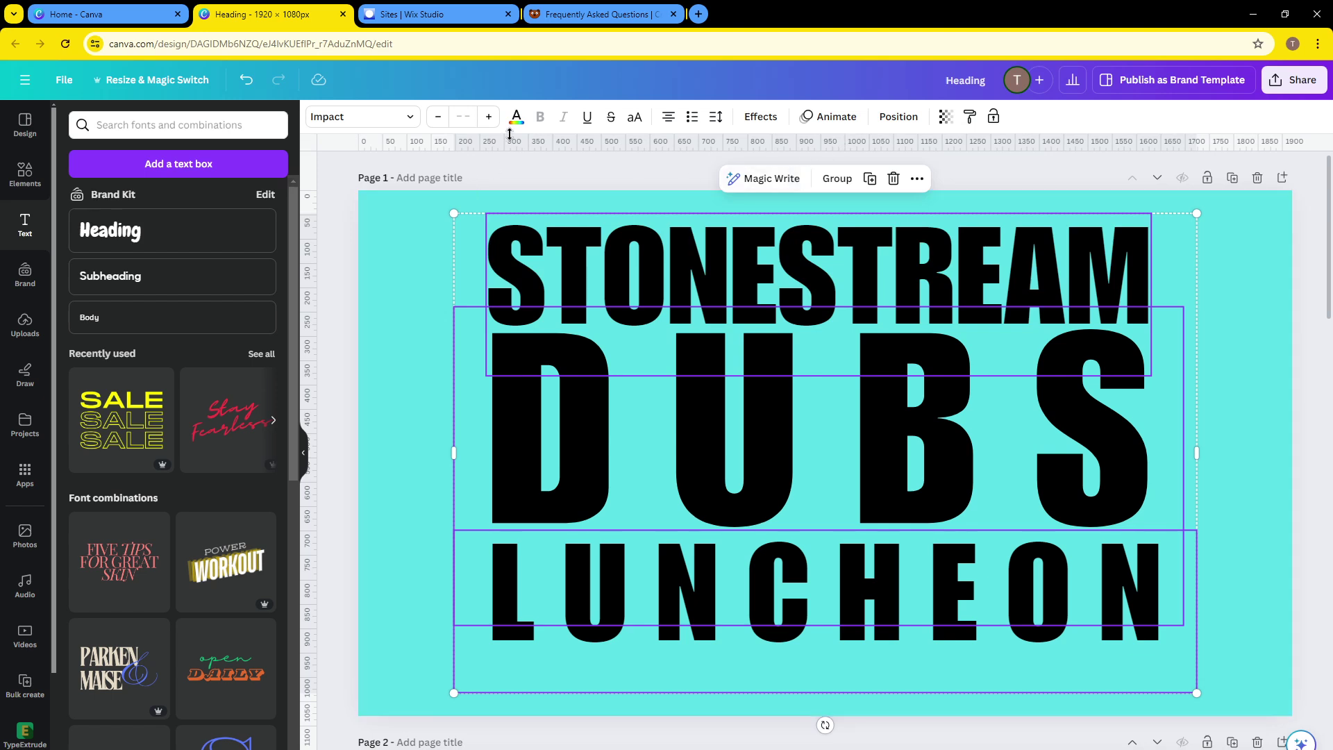
{"action": "left_click", "coordinate": [761, 117]}
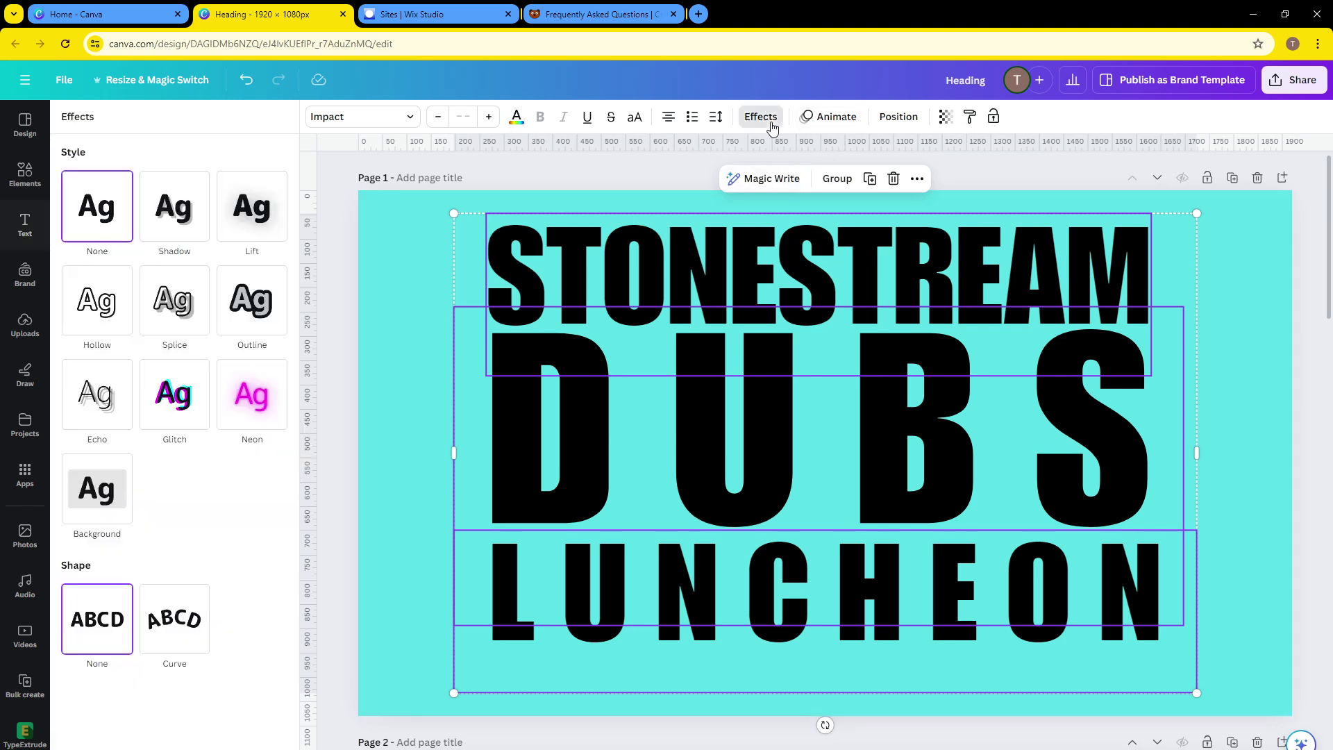
{"action": "left_click", "coordinate": [196, 217]}
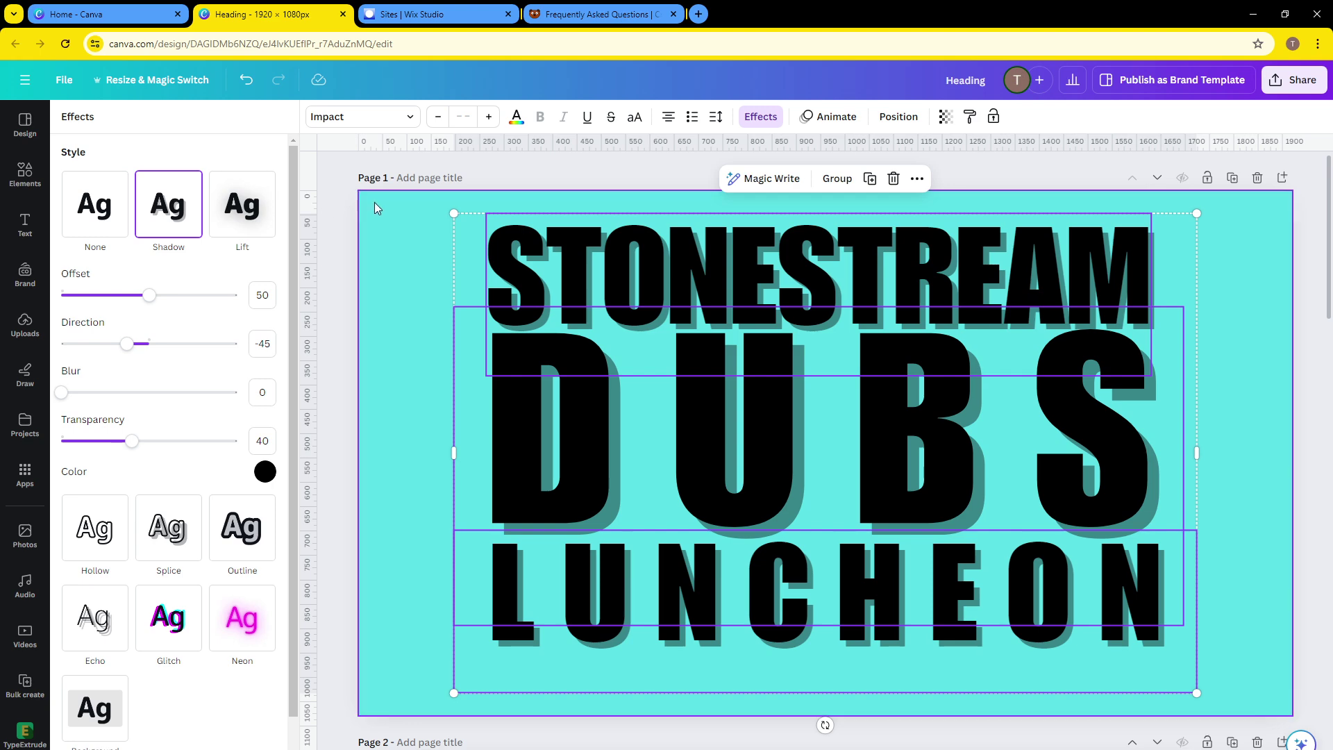
{"action": "mouse_move", "coordinate": [149, 295]}
{"action": "left_mouse_down"}
{"action": "mouse_move", "coordinate": [103, 295]}
{"action": "mouse_move", "coordinate": [124, 295]}
{"action": "left_mouse_up"}
{"action": "left_click_drag", "start_coordinate": [126, 352], "coordinate": [368, 385]}
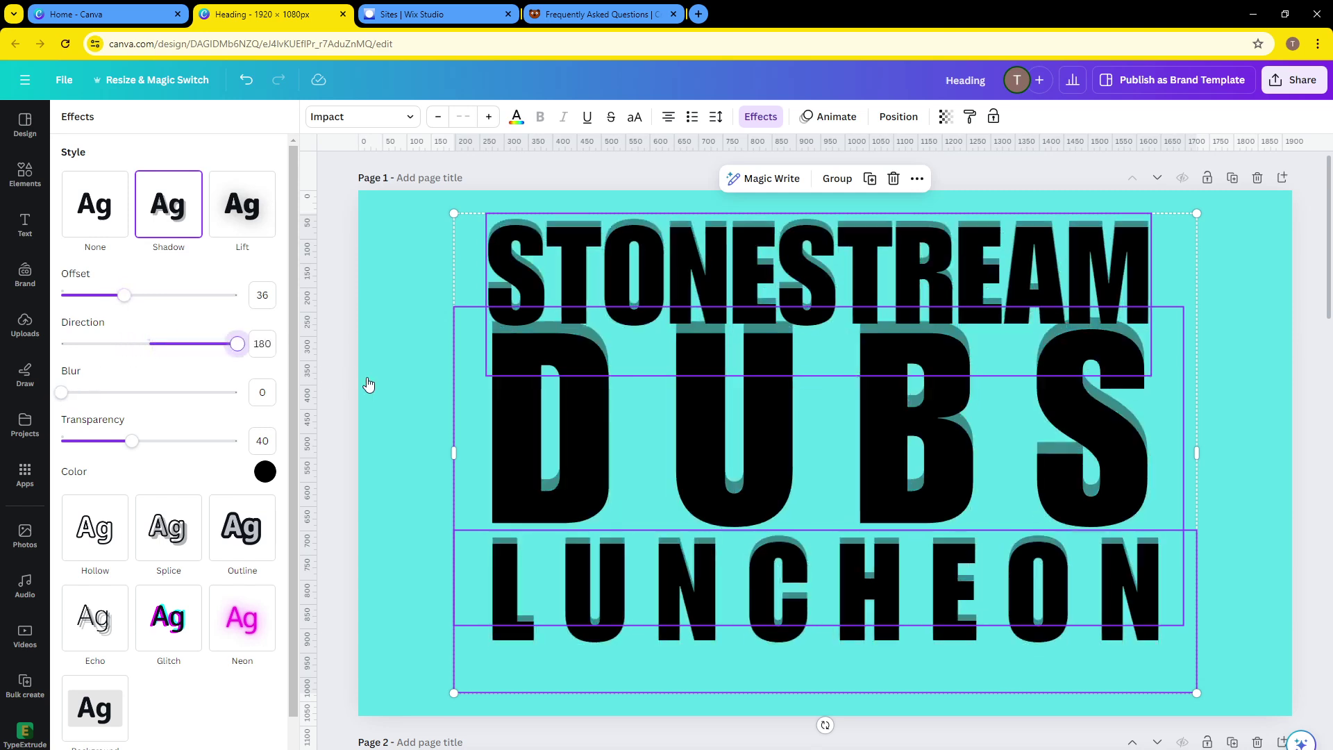
{"action": "left_click_drag", "start_coordinate": [253, 378], "coordinate": [192, 381]}
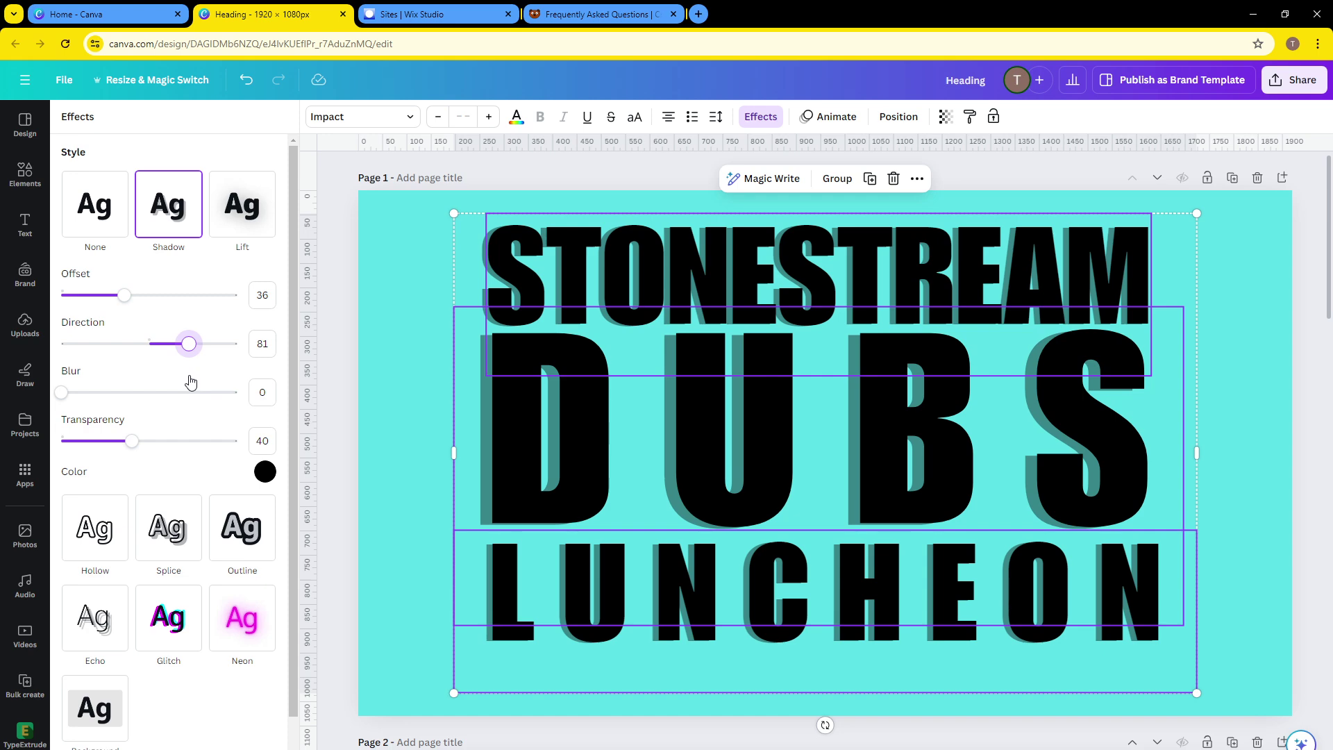
{"action": "key", "text": "Escape"}
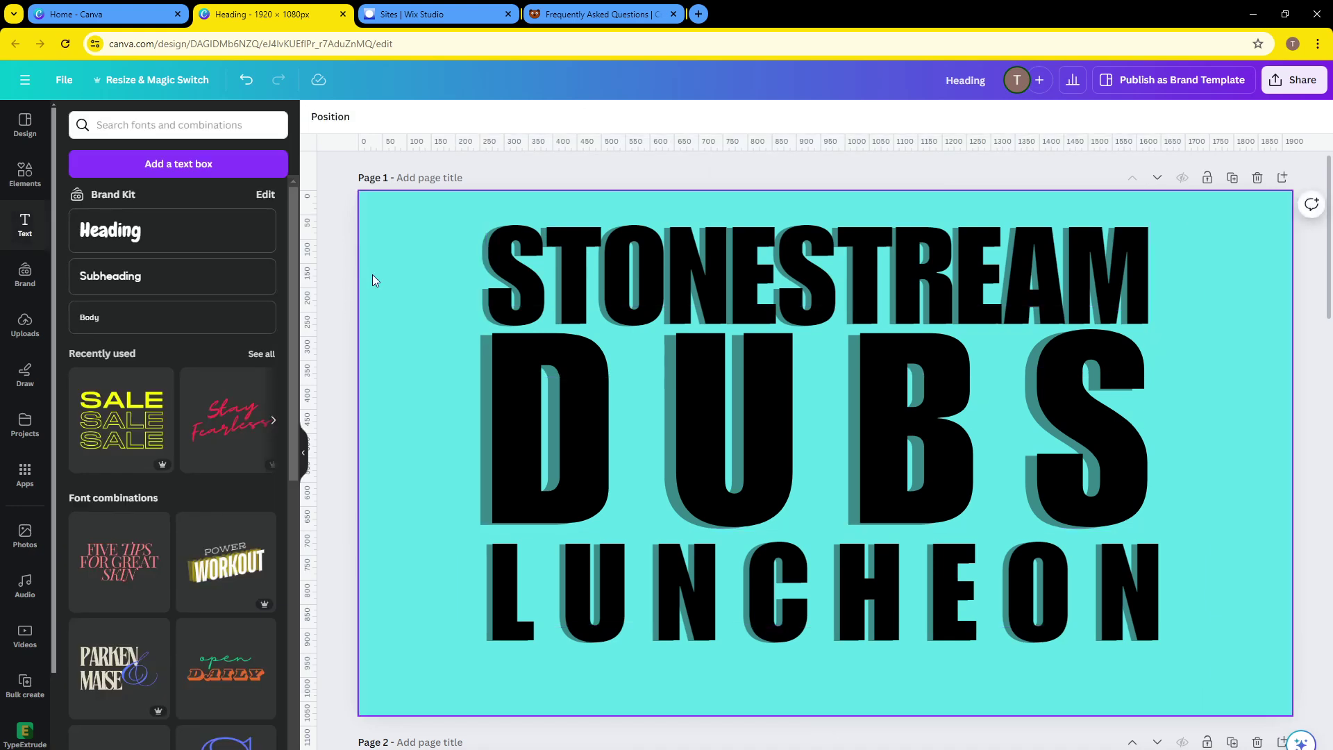
- Reselect all three text lines and remove their Shadow effect
{"action": "left_click", "coordinate": [372, 273]}
{"action": "left_click_drag", "start_coordinate": [402, 240], "coordinate": [697, 694]}
{"action": "left_click_drag", "start_coordinate": [807, 561], "coordinate": [734, 532]}
{"action": "left_click", "coordinate": [1285, 401]}
{"action": "left_click_drag", "start_coordinate": [1178, 274], "coordinate": [953, 591]}
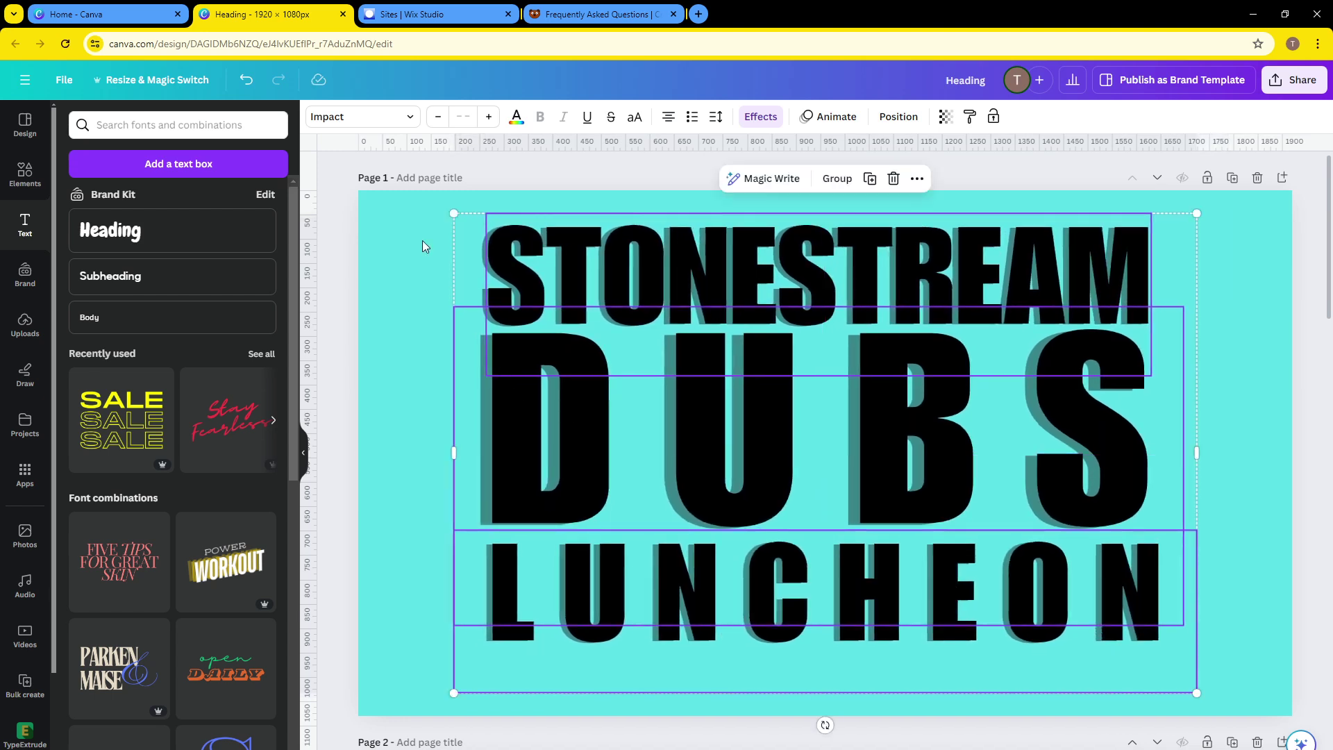
{"action": "left_click", "coordinate": [767, 121]}
{"action": "left_click", "coordinate": [96, 207]}
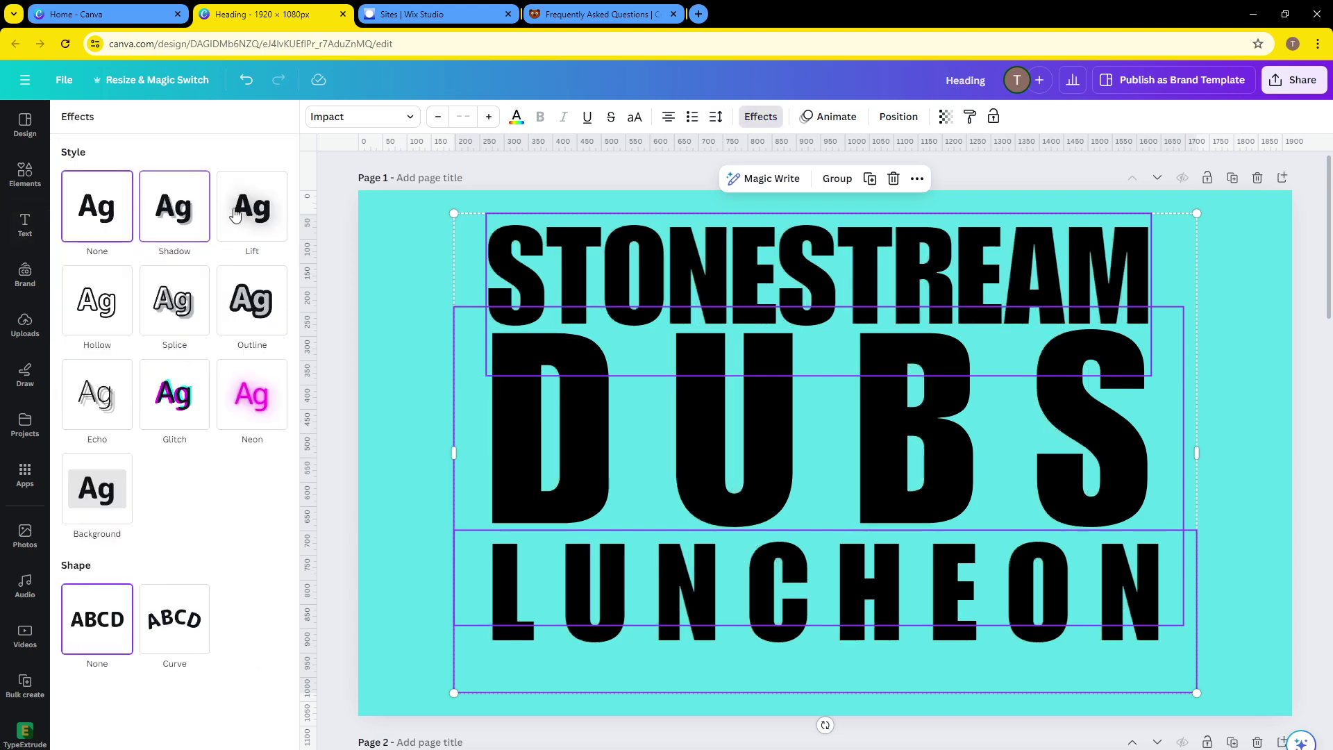
- Try the Lift, Neon, Glitch, Echo, Splice, Outline and Hollow effects, with Hollow thickness 16, on the three lines, and return to no effect
{"action": "left_click", "coordinate": [247, 209]}
{"action": "left_click", "coordinate": [97, 206]}
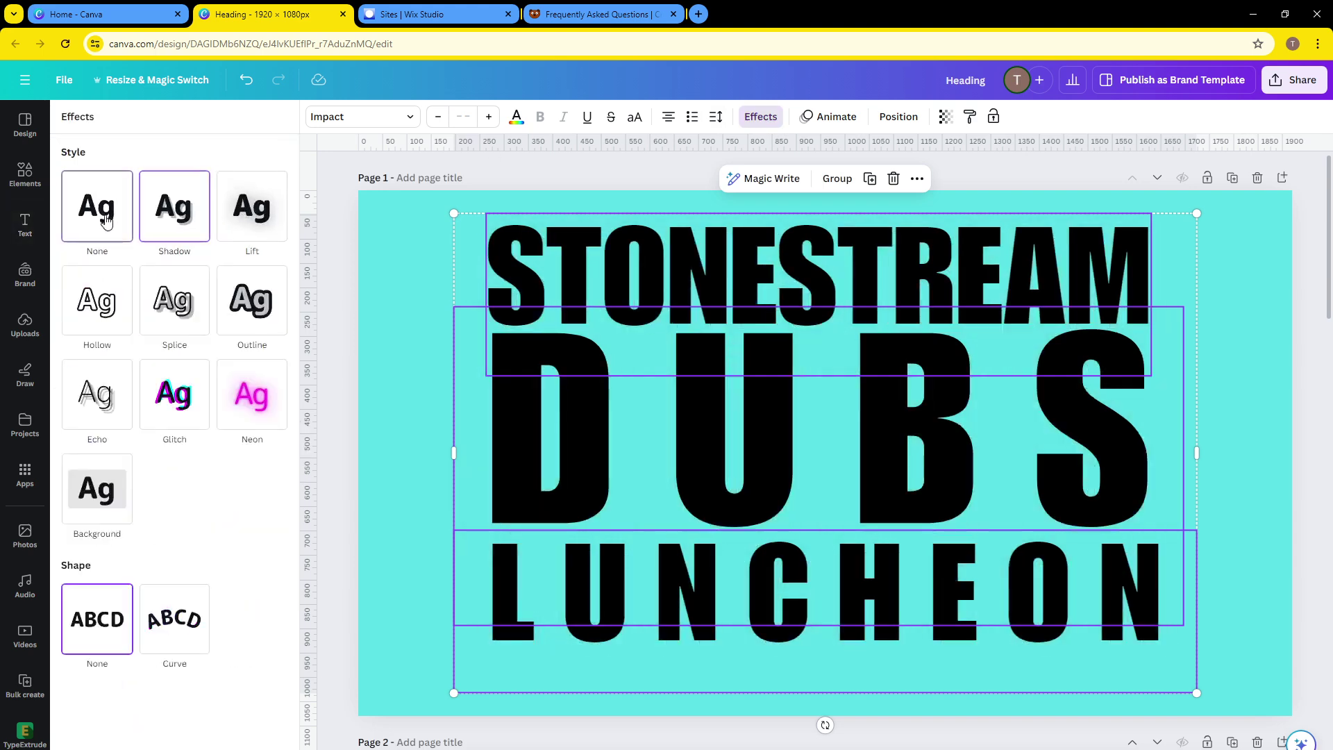
{"action": "left_click", "coordinate": [254, 407]}
{"action": "left_click", "coordinate": [206, 411]}
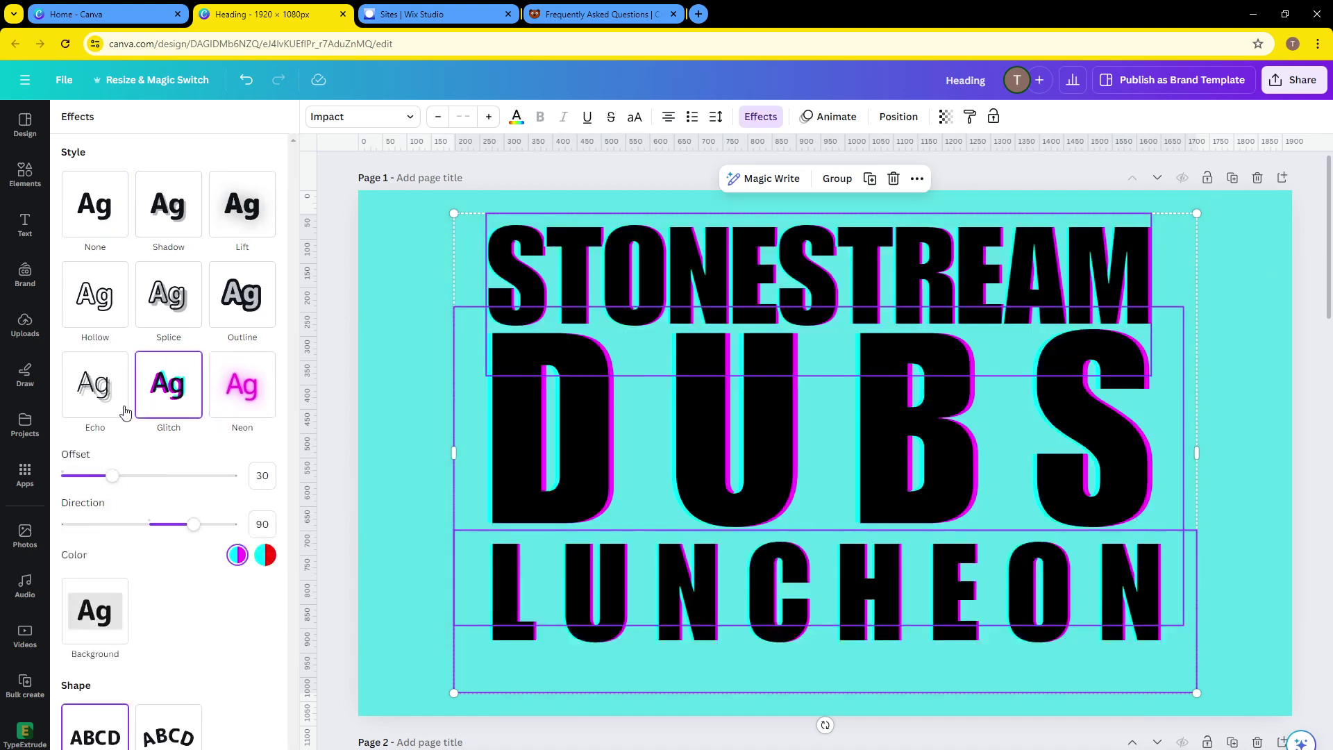
{"action": "left_click", "coordinate": [95, 400]}
{"action": "left_click", "coordinate": [168, 292]}
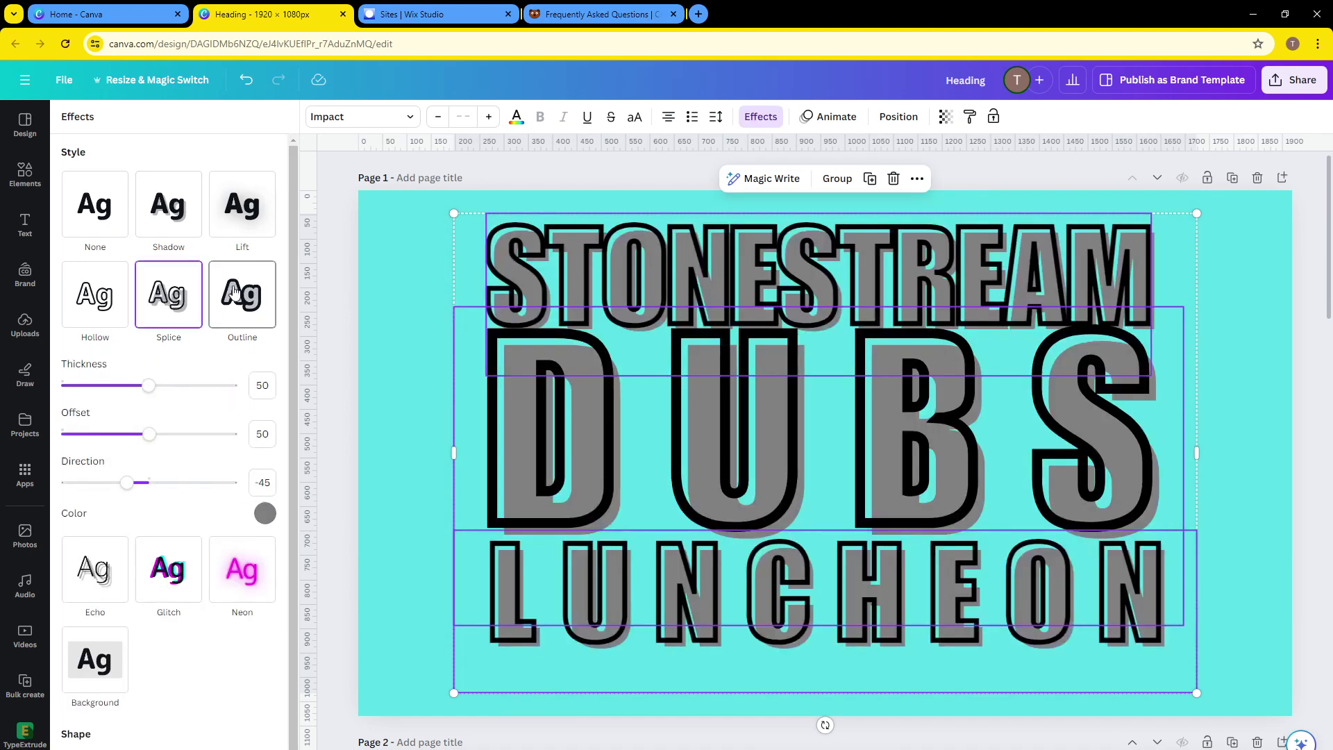
{"action": "left_click", "coordinate": [249, 298]}
{"action": "left_click", "coordinate": [112, 297]}
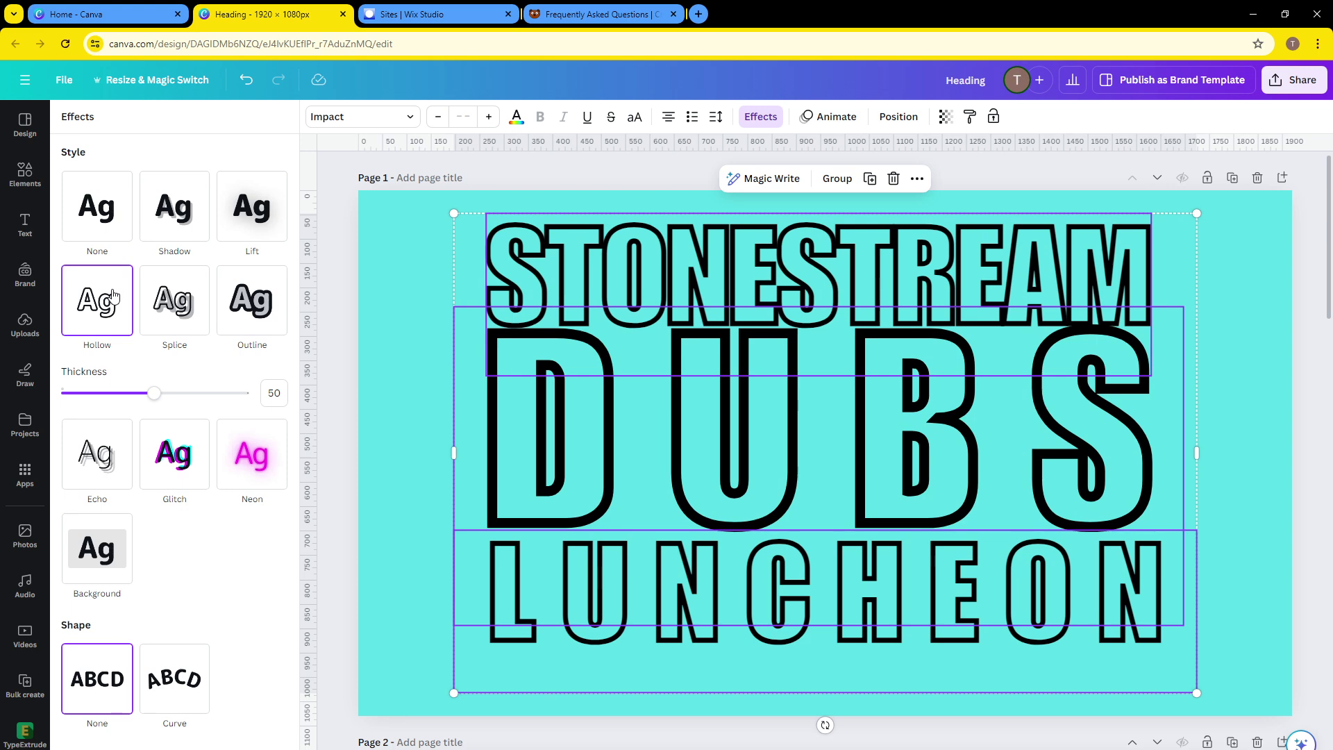
{"action": "left_click_drag", "start_coordinate": [138, 403], "coordinate": [93, 385]}
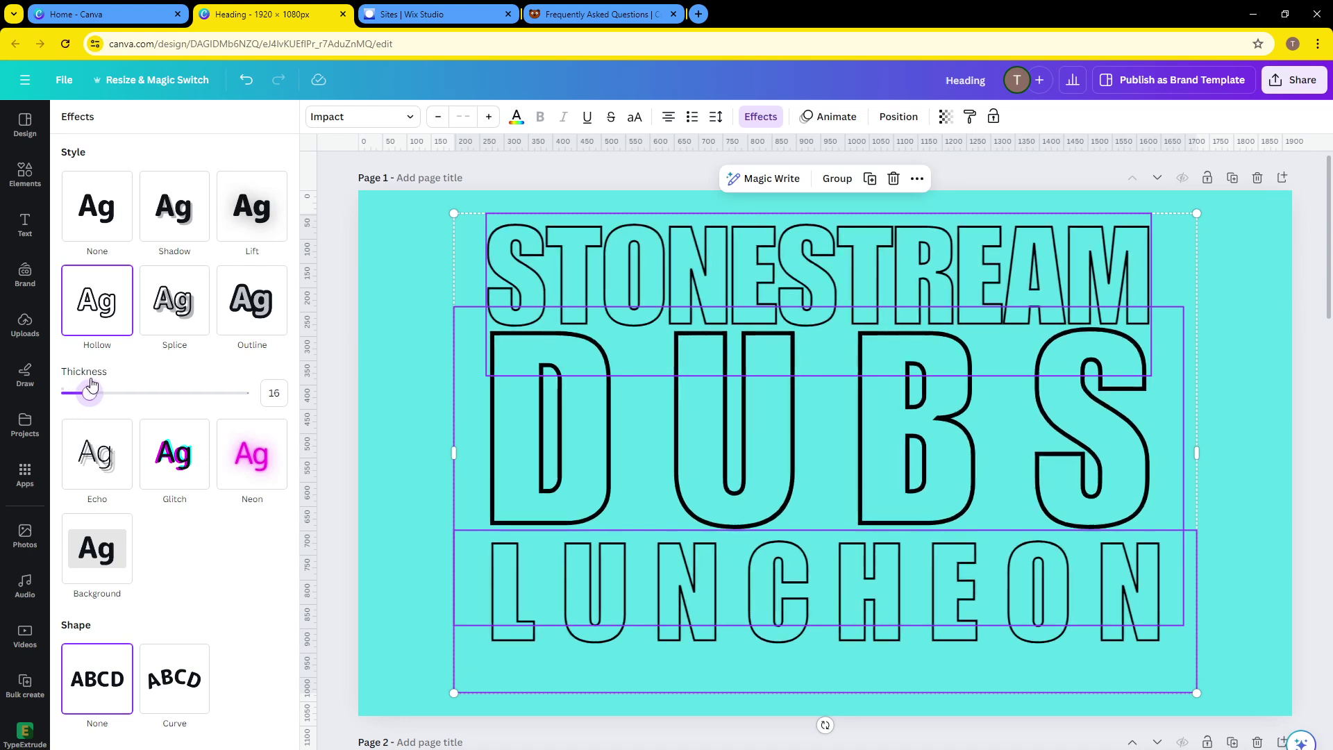
{"action": "left_click", "coordinate": [92, 217]}
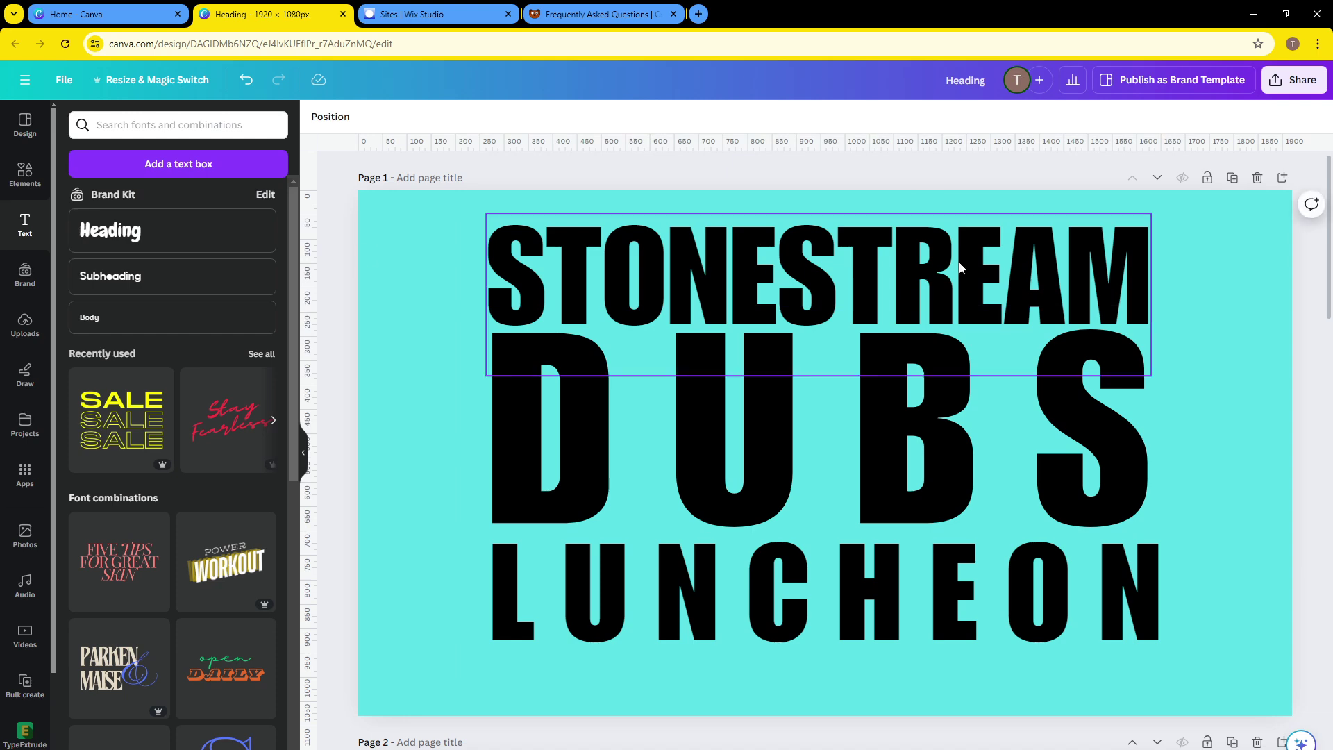
- Nudge LUNCHEON upward until only a narrow gap separates it from DUBS
{"action": "left_click", "coordinate": [441, 273]}
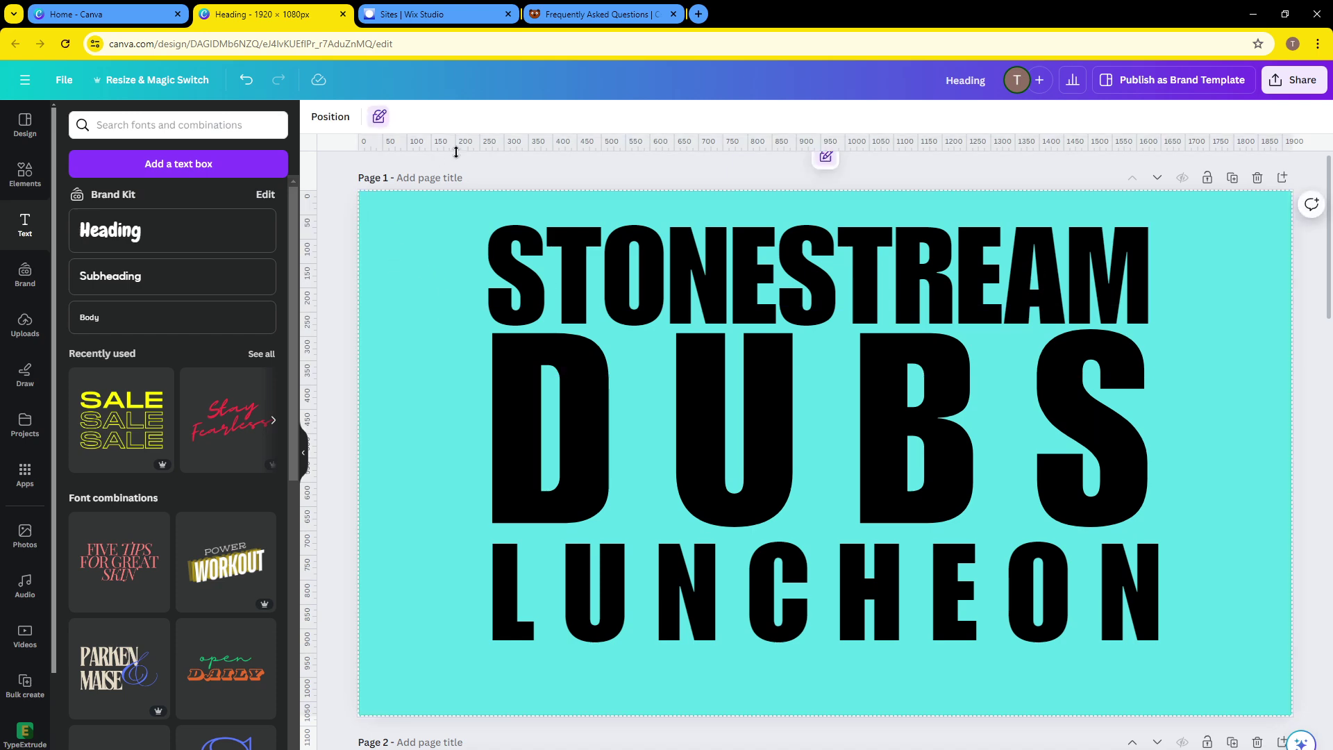
{"action": "left_click_drag", "start_coordinate": [406, 252], "coordinate": [579, 540]}
{"action": "left_click", "coordinate": [579, 548]}
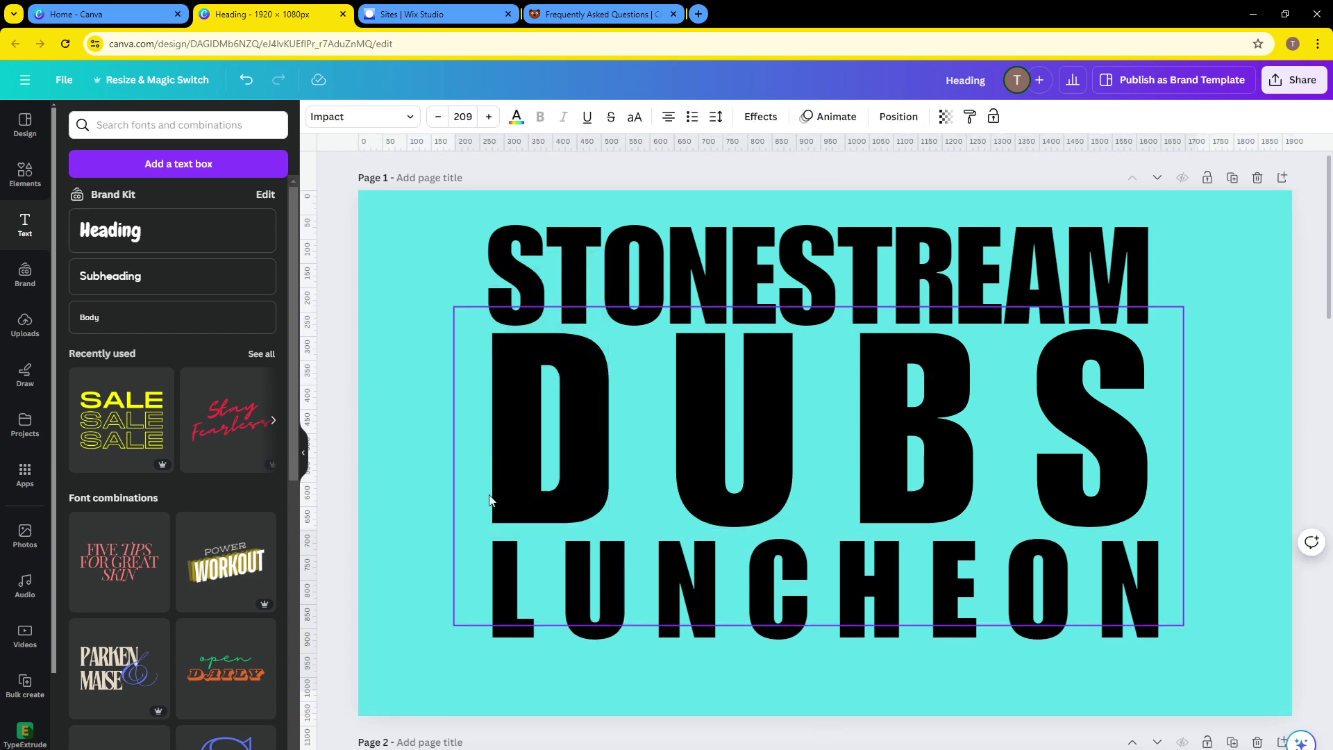
{"action": "key", "text": "Up"}
{"action": "key", "text": "Up"}
{"action": "key", "text": "Up"}
{"action": "key", "text": "Up"}
{"action": "key", "text": "Up"}
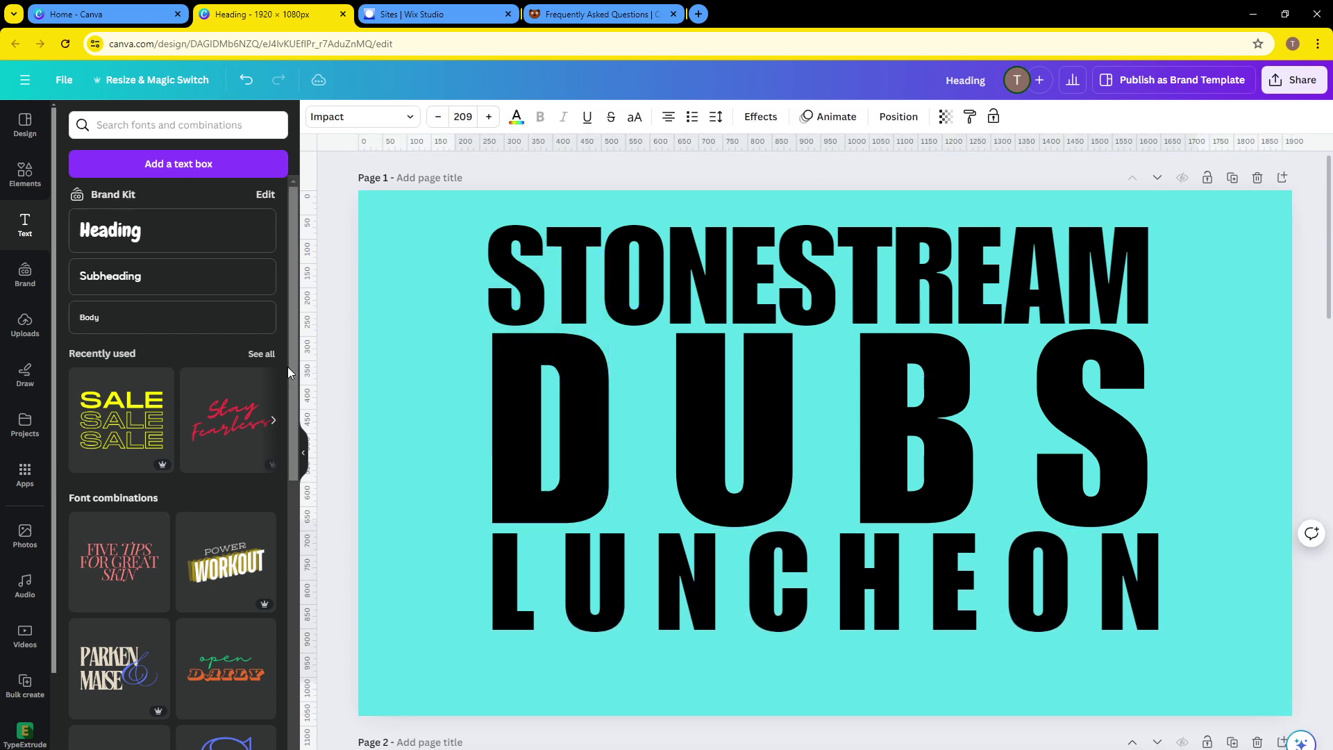
{"action": "key", "text": "alt+Tab"}
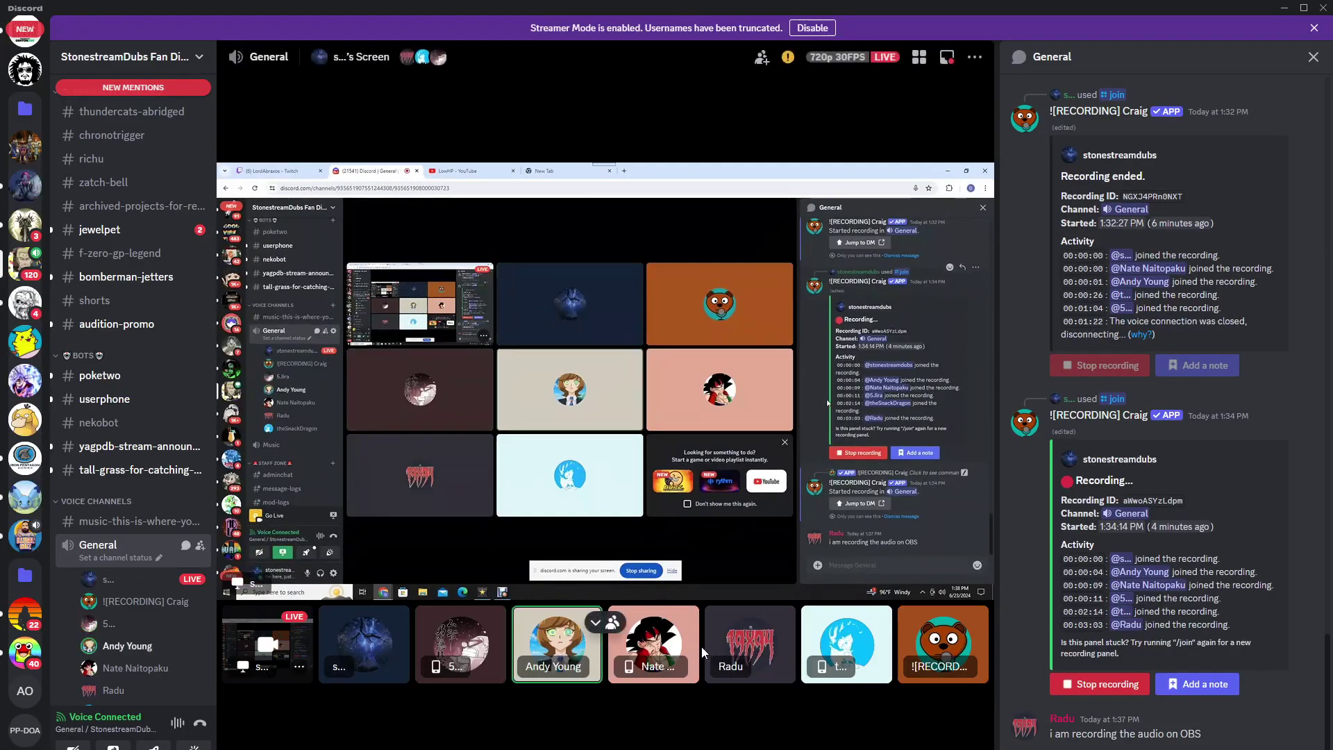
{"action": "key", "text": "alt+Tab"}
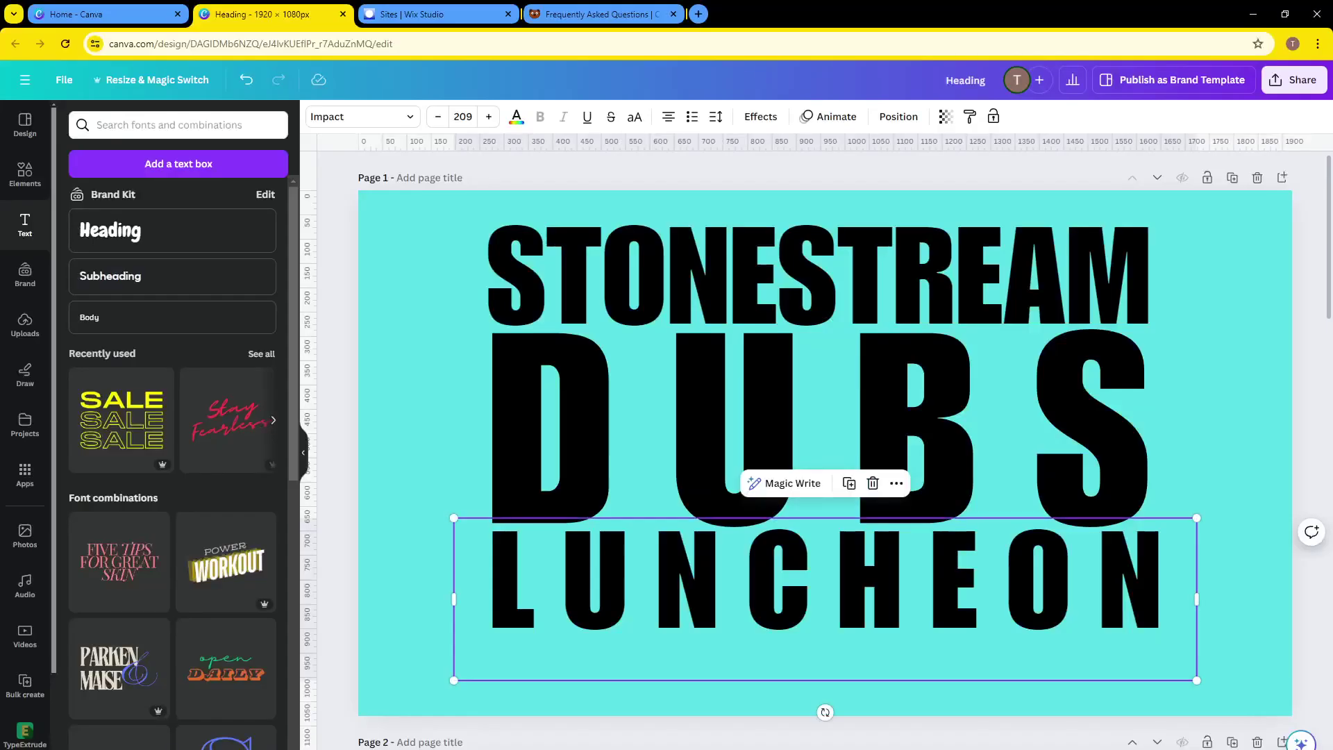
{"action": "key", "text": "alt+Tab"}
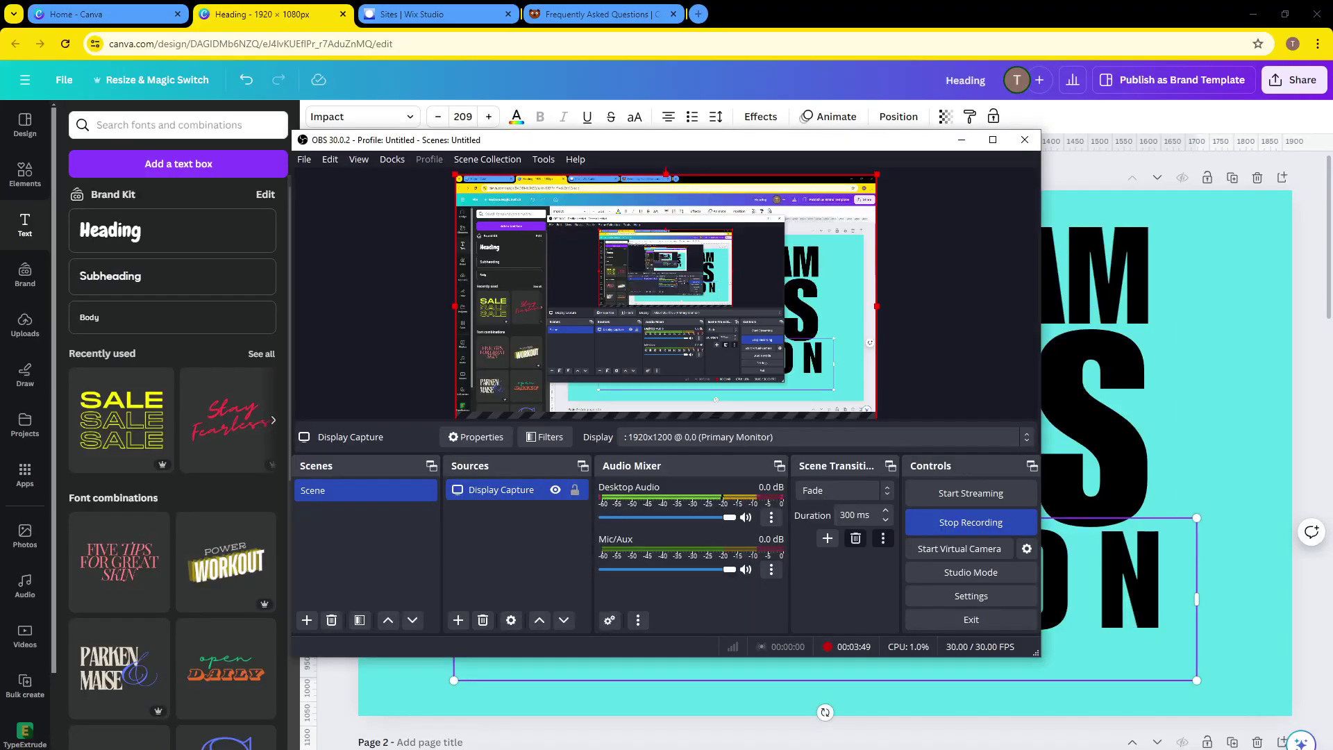
{"action": "left_click", "coordinate": [1283, 391]}
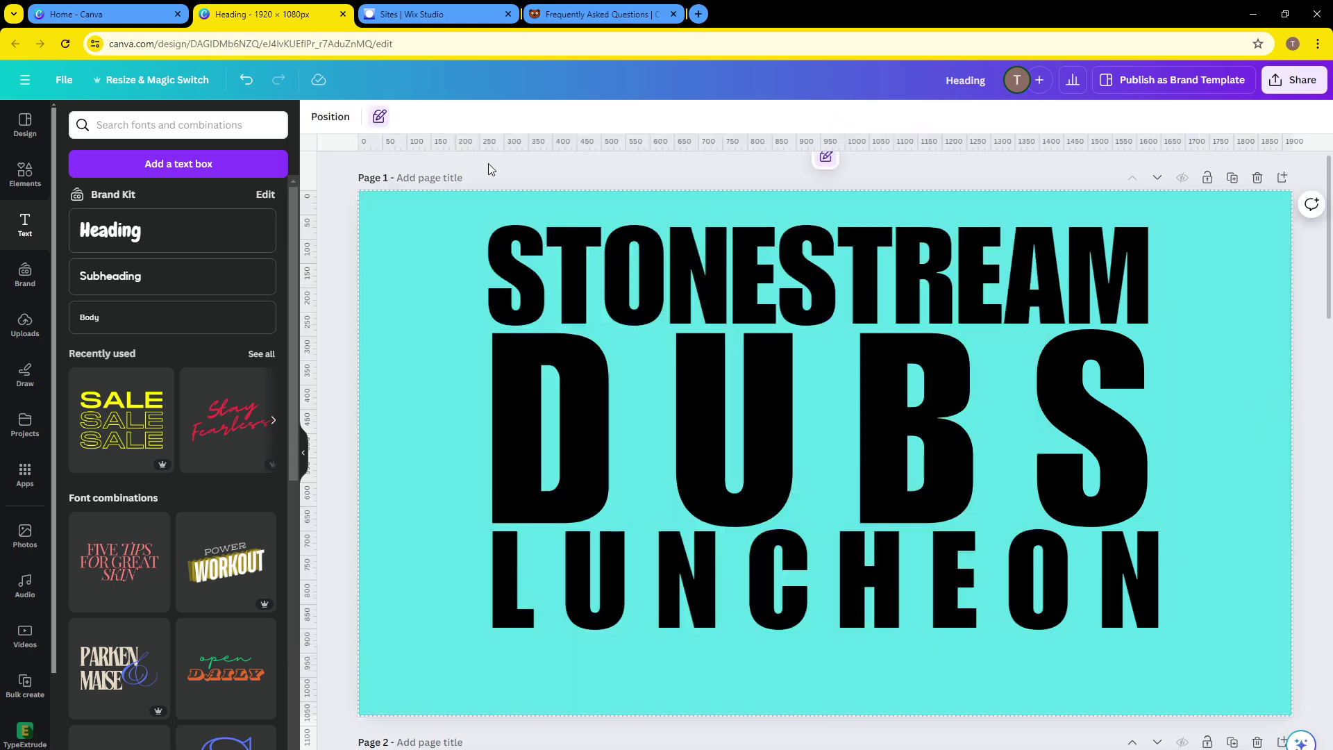
{"action": "key", "text": "alt+Tab"}
{"action": "key", "text": "alt+Tab"}
{"action": "left_click", "coordinate": [1271, 79]}
- Unlock the background rectangle and fill it with the preset gradient running from turquoise to dark blue
{"action": "left_click", "coordinate": [422, 233]}
{"action": "left_click", "coordinate": [376, 194]}
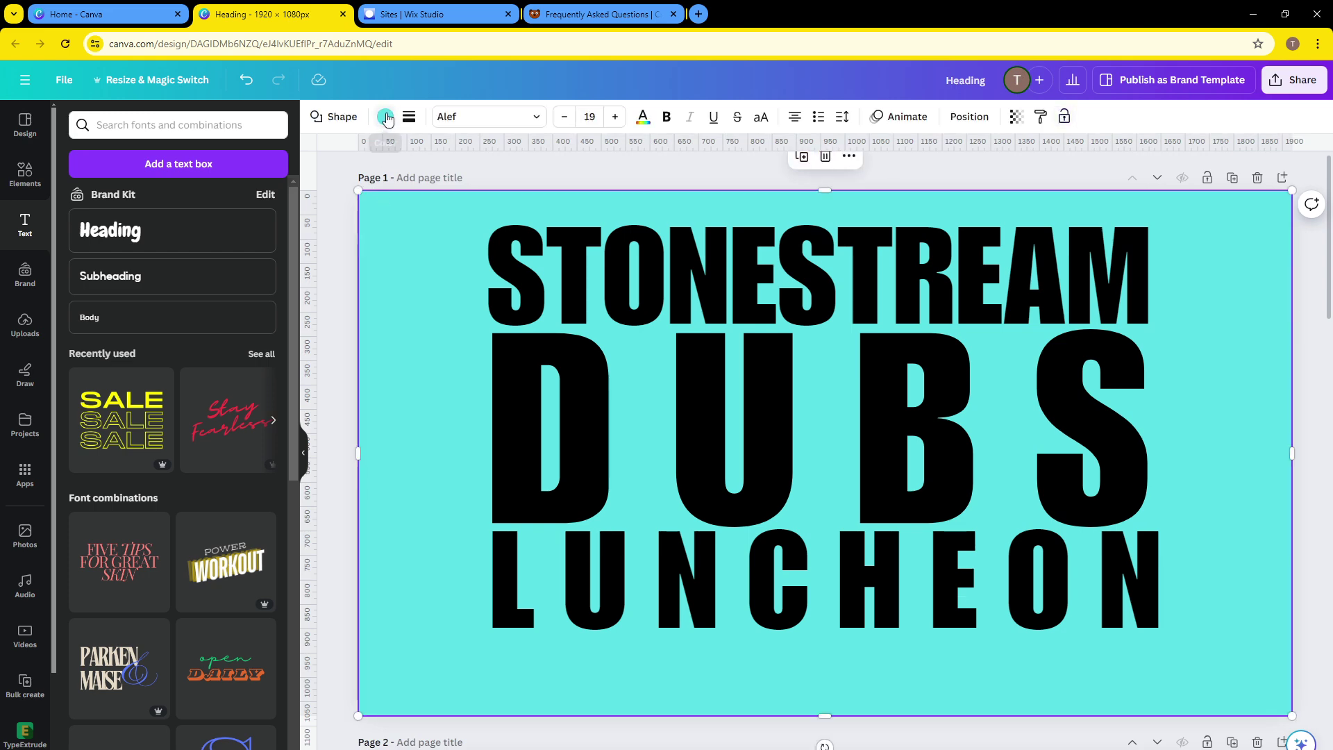
{"action": "left_click", "coordinate": [386, 116]}
{"action": "left_click", "coordinate": [227, 572]}
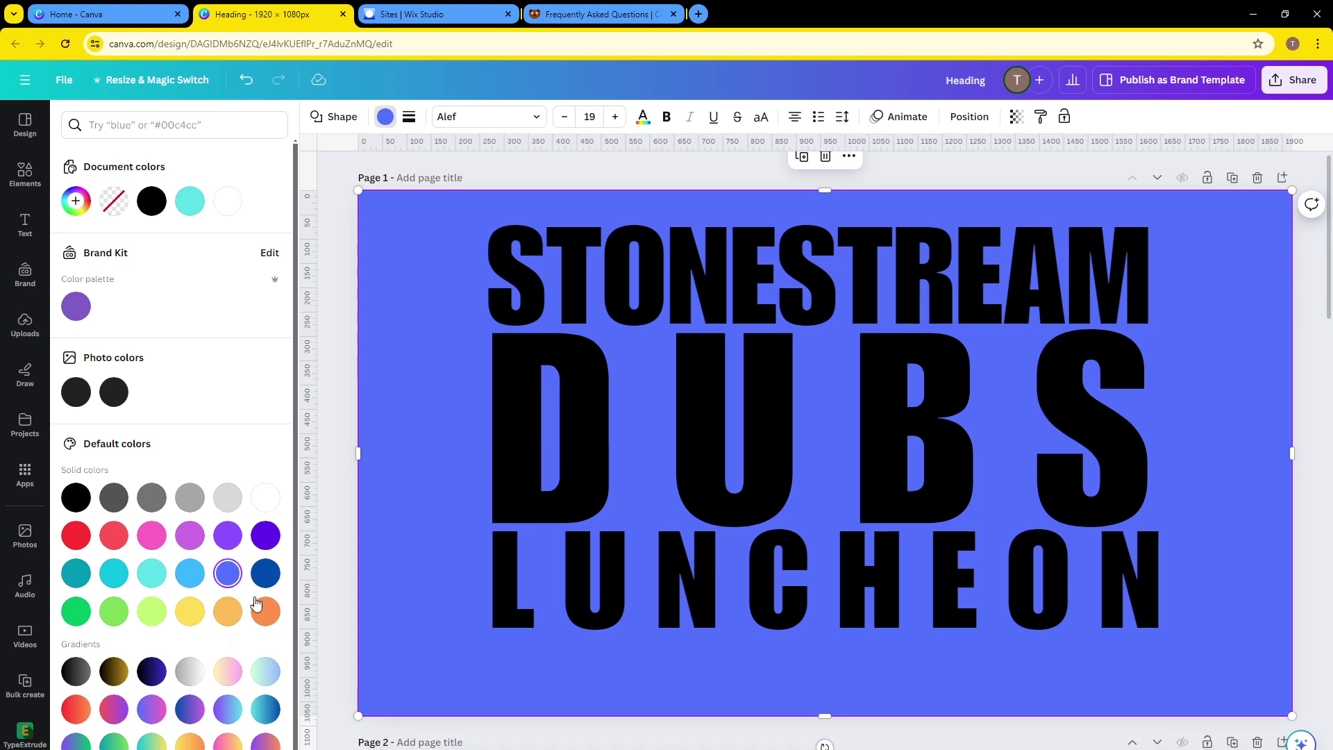
{"action": "left_click", "coordinate": [265, 573]}
{"action": "left_click", "coordinate": [265, 535]}
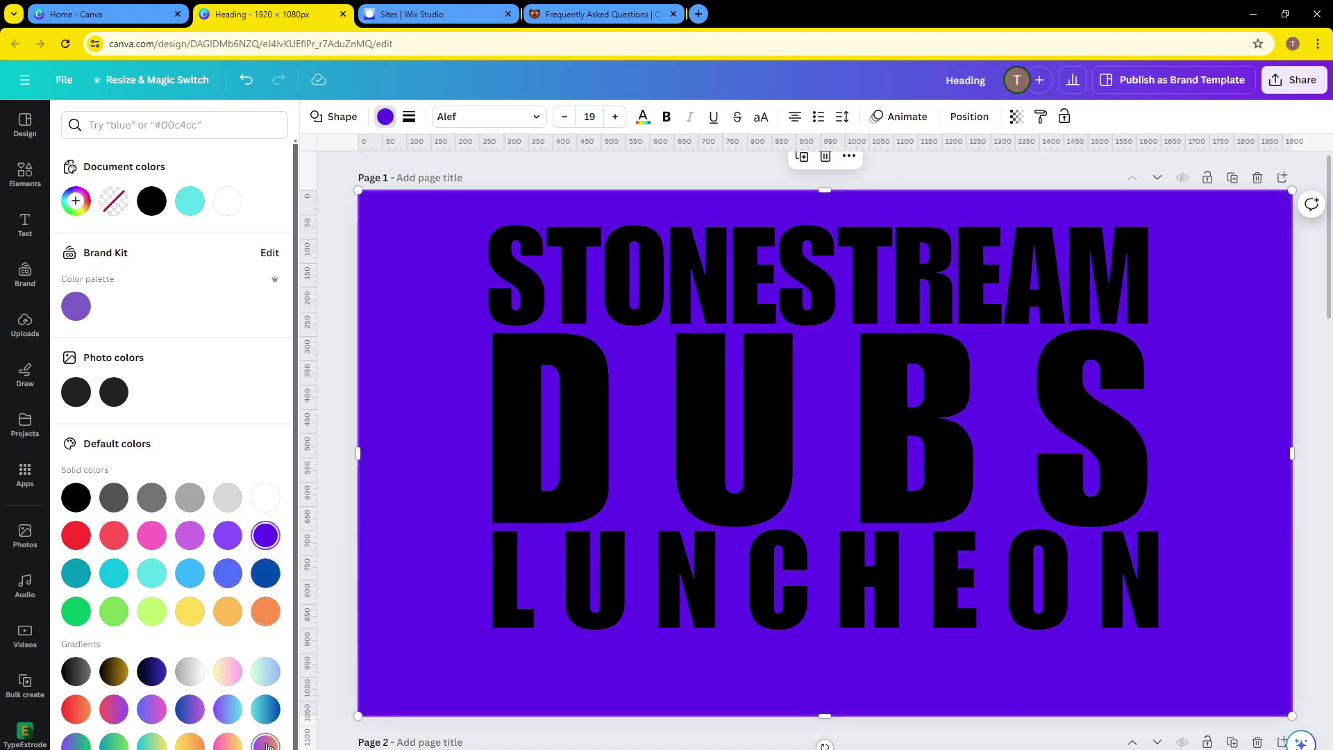
{"action": "left_click", "coordinate": [265, 708]}
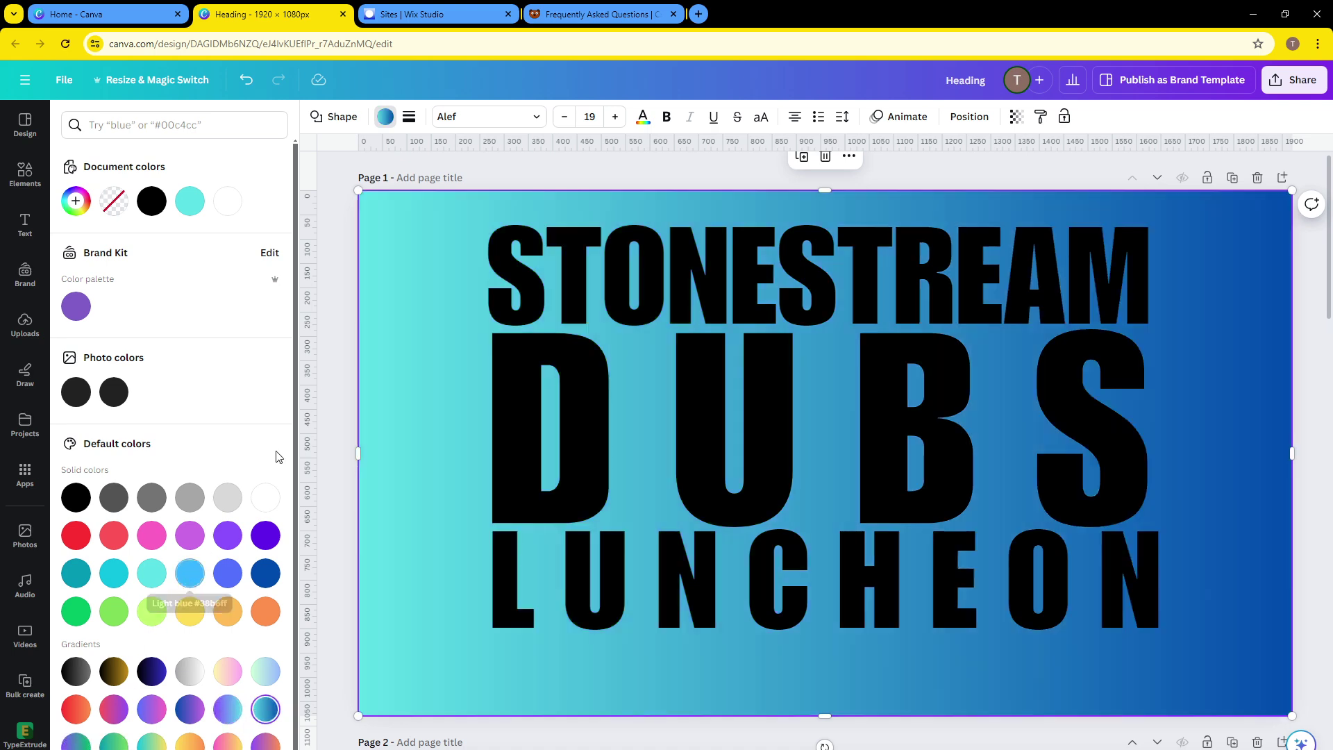
{"action": "left_click", "coordinate": [332, 318]}
{"action": "left_click_drag", "start_coordinate": [415, 252], "coordinate": [664, 542]}
{"action": "key", "text": "ctrl+z"}
{"action": "left_click", "coordinate": [563, 237]}
{"action": "left_click", "coordinate": [549, 477], "text": "shift"}
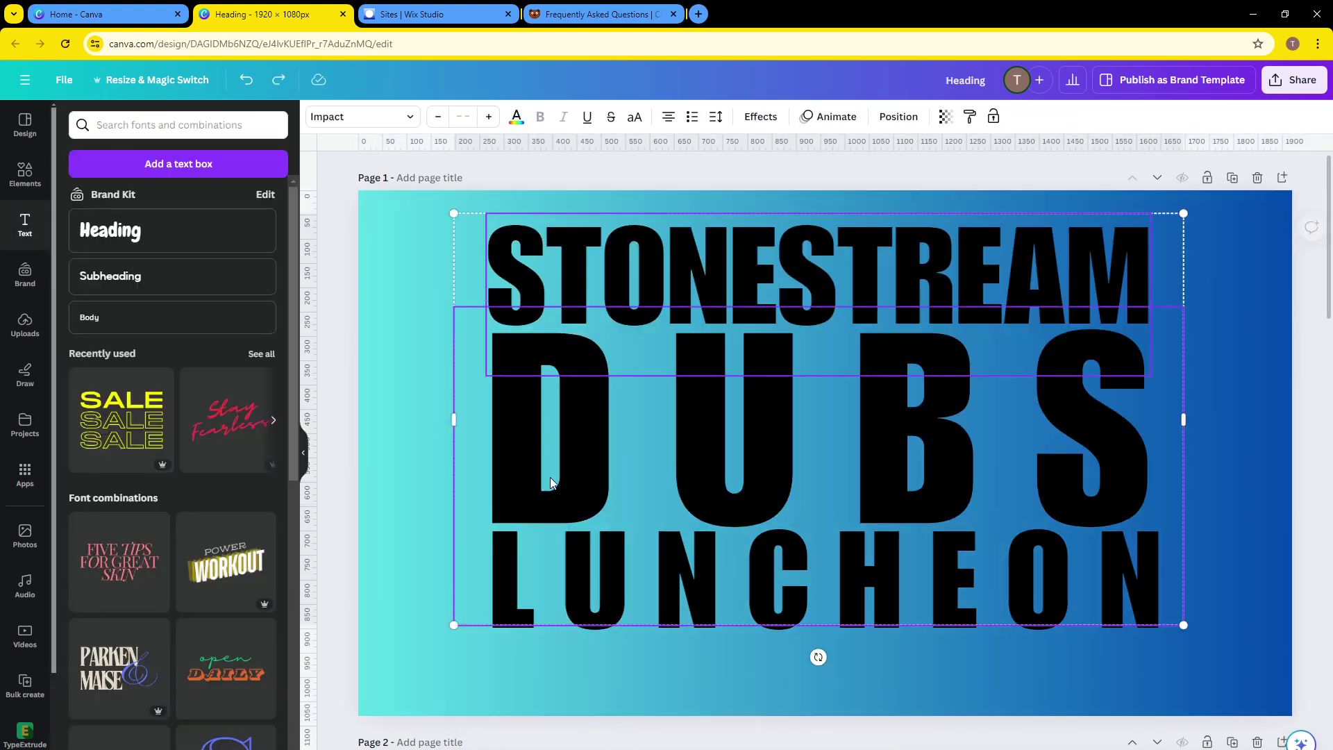
{"action": "left_click", "coordinate": [545, 589], "text": "shift"}
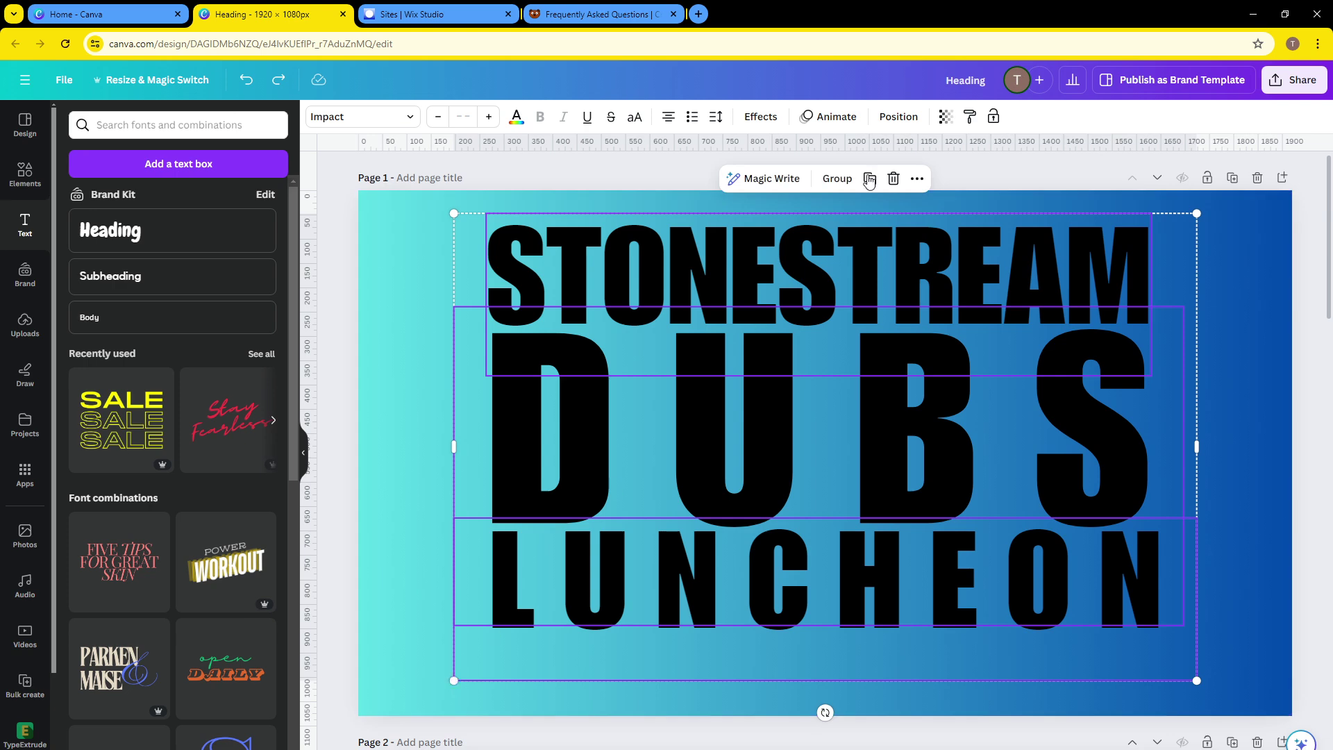
{"action": "left_click", "coordinate": [945, 116]}
{"action": "mouse_move", "coordinate": [908, 174]}
{"action": "left_mouse_down"}
{"action": "mouse_move", "coordinate": [847, 176]}
{"action": "mouse_move", "coordinate": [908, 174]}
{"action": "left_mouse_up"}
{"action": "left_click", "coordinate": [408, 260]}
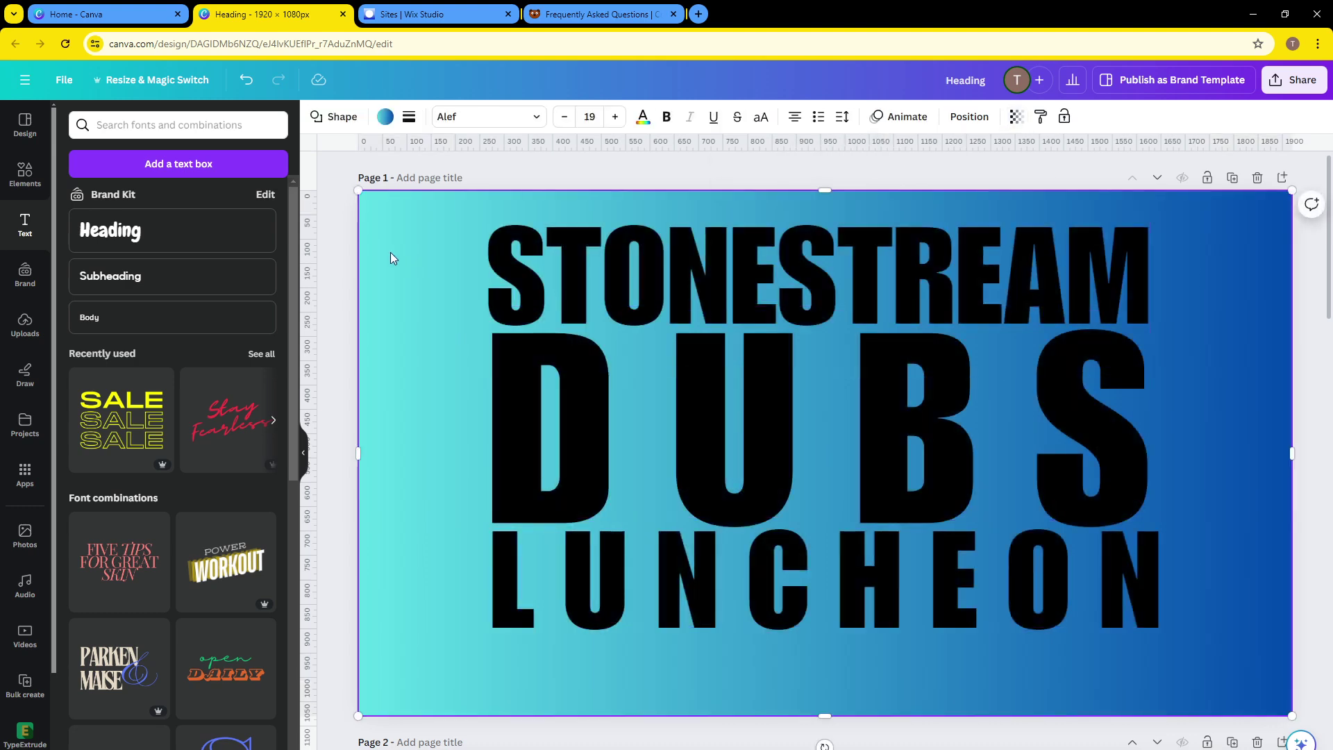
{"action": "left_click", "coordinate": [342, 238]}
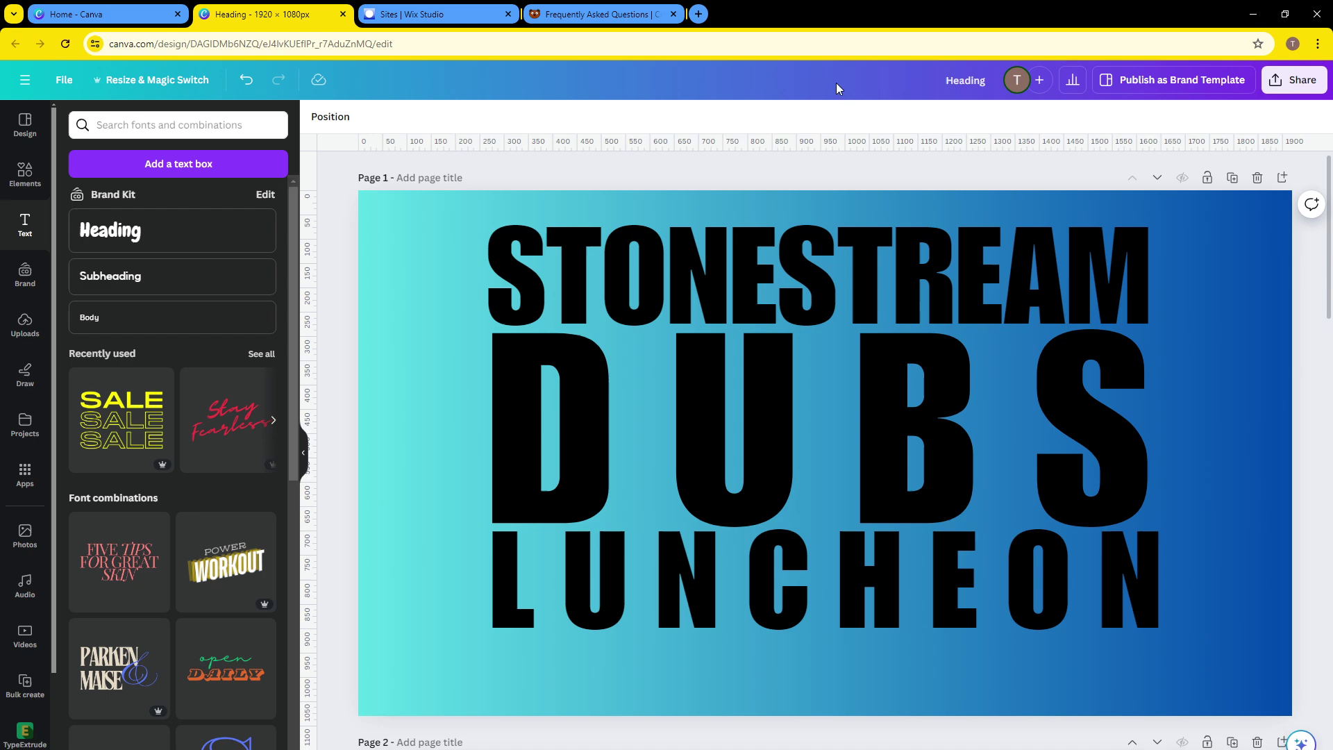
- Download only the current page, Page 1, as a PNG
{"action": "left_click", "coordinate": [1292, 80]}
{"action": "left_click", "coordinate": [1110, 430]}
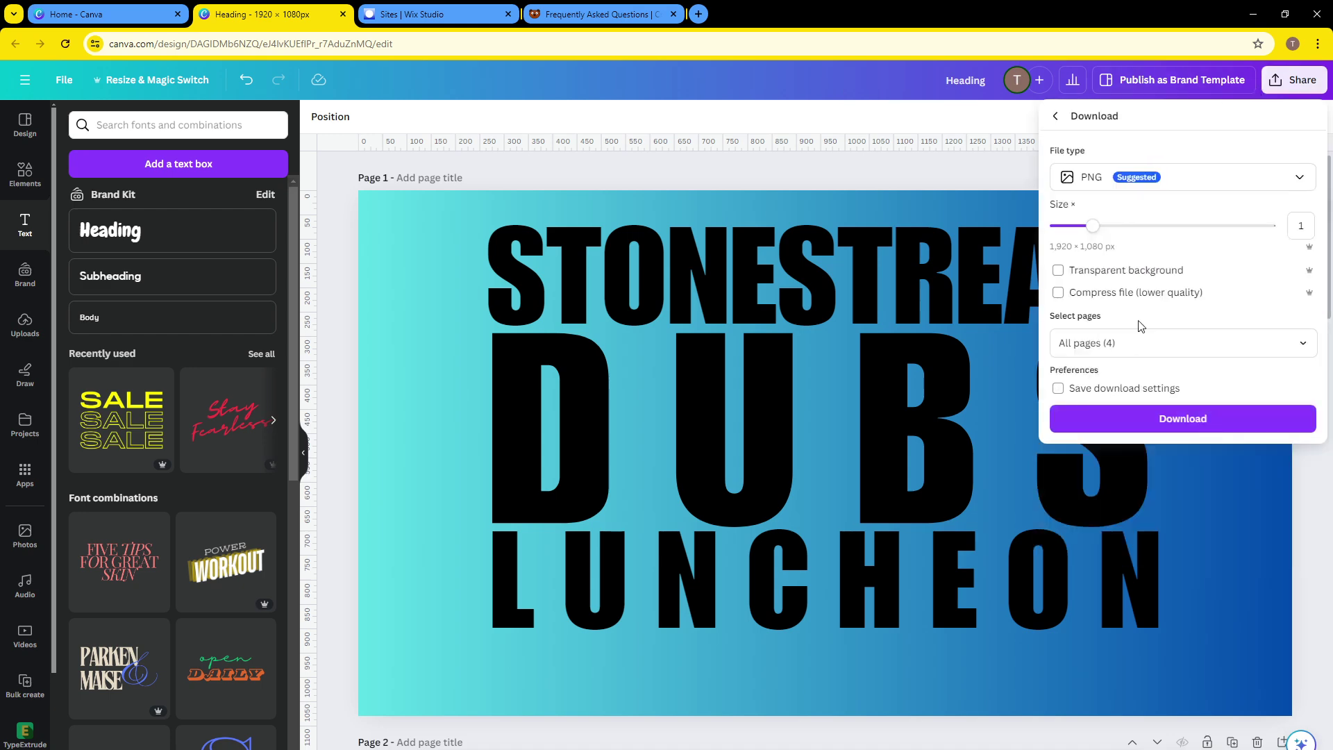
{"action": "left_click", "coordinate": [1156, 347]}
{"action": "left_click", "coordinate": [1124, 383]}
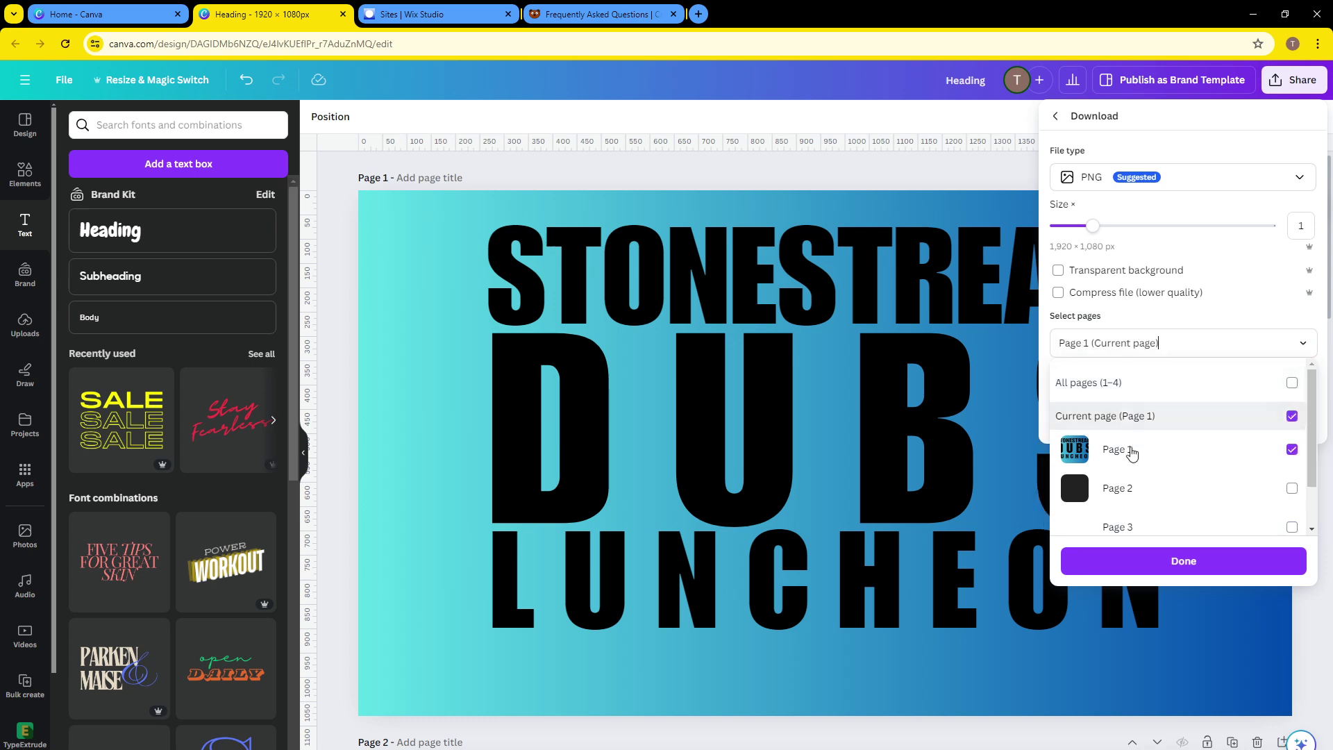
{"action": "left_click", "coordinate": [1162, 573]}
{"action": "left_click", "coordinate": [1142, 425]}
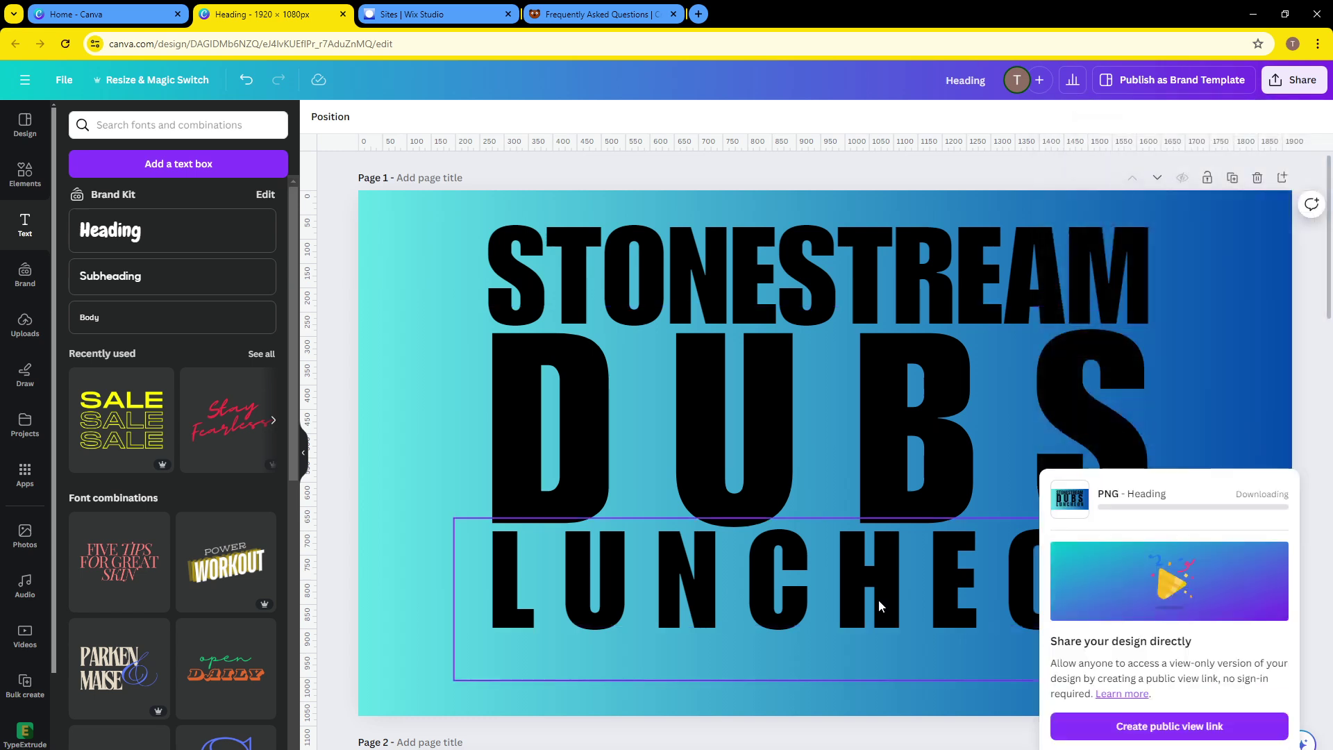
{"action": "left_click", "coordinate": [708, 707]}
{"action": "left_click_drag", "start_coordinate": [422, 241], "coordinate": [810, 573]}
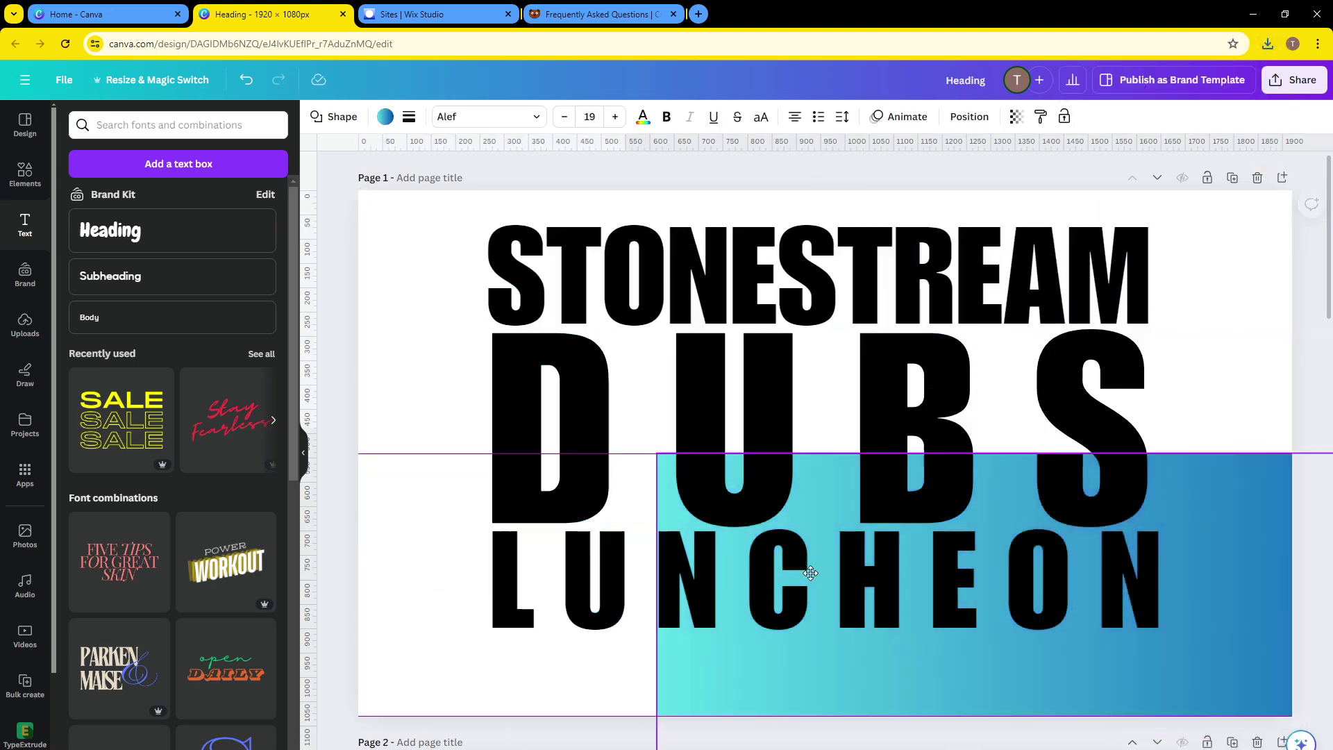
{"action": "key", "text": "ctrl+z"}
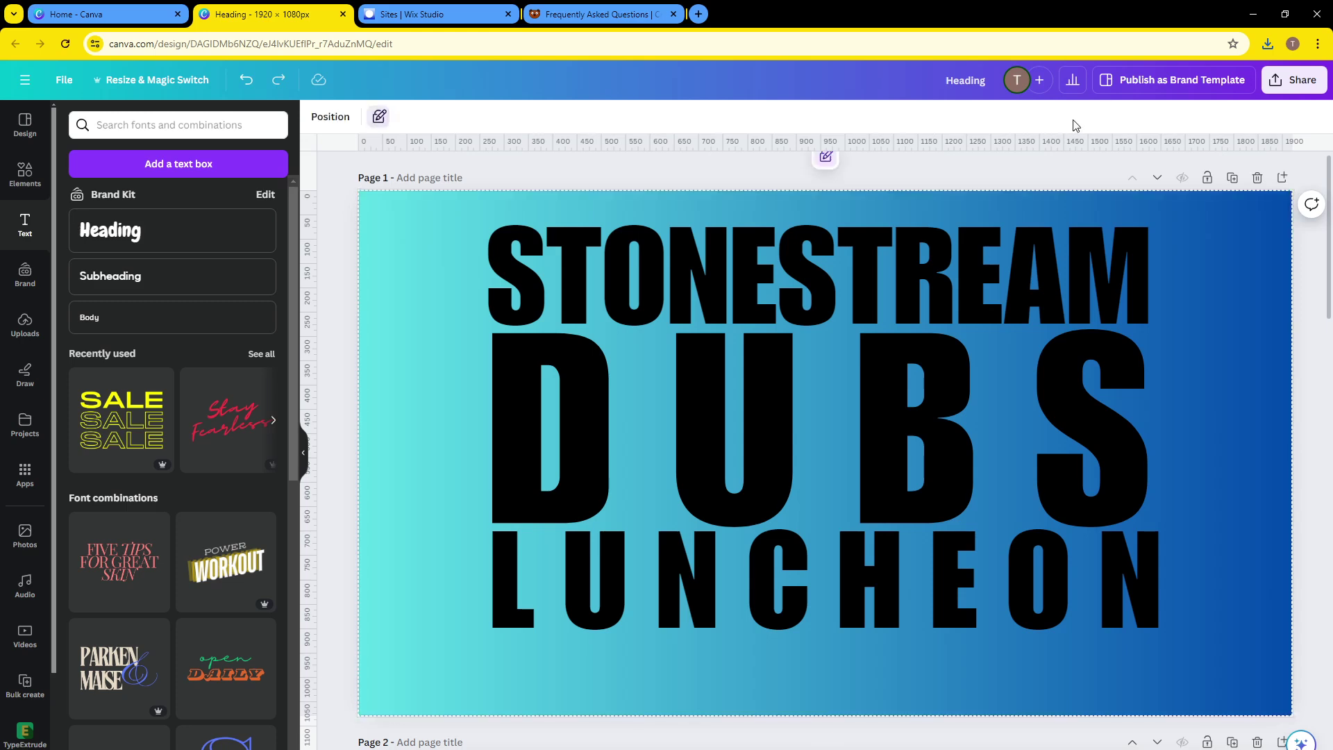
- Scale the three text lines down together to about three quarters of their size and centre them horizontally near the page's upper edge
{"action": "left_click_drag", "start_coordinate": [451, 235], "coordinate": [1012, 559]}
{"action": "left_click_drag", "start_coordinate": [935, 438], "coordinate": [1030, 432]}
{"action": "left_click", "coordinate": [976, 642]}
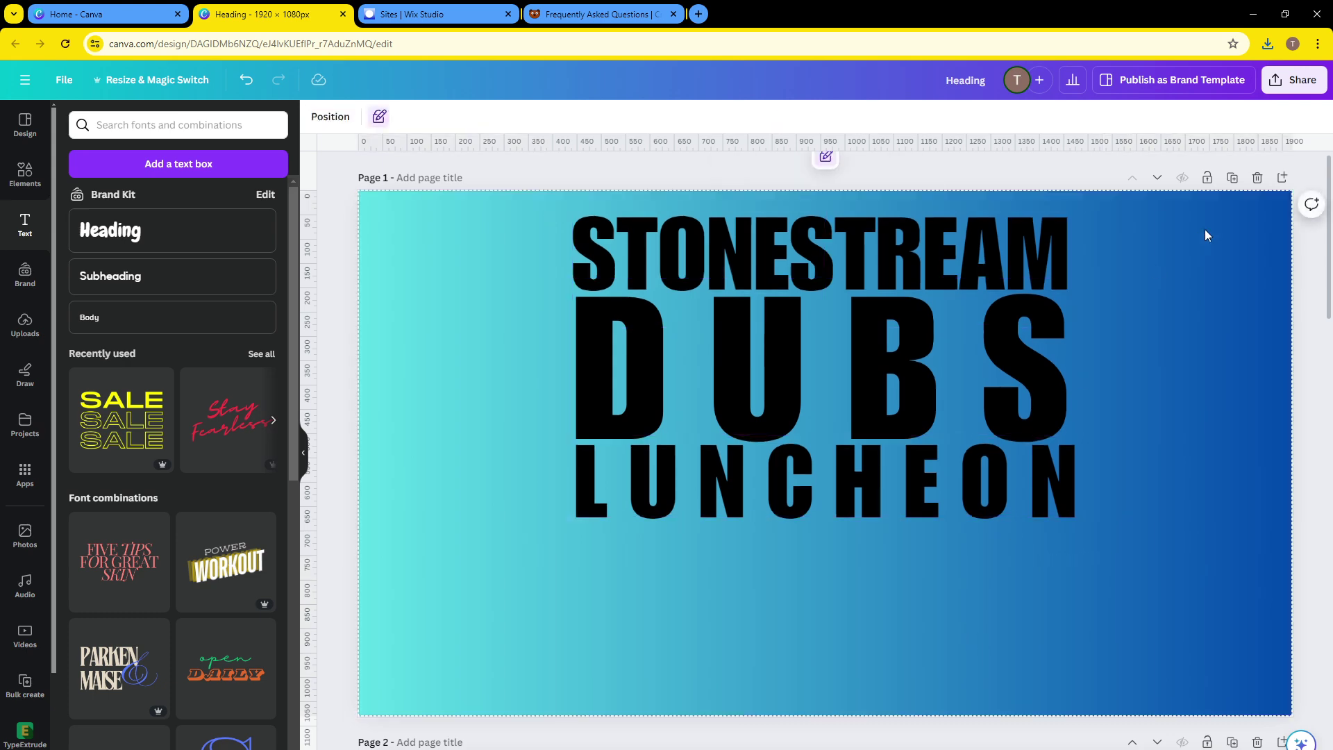
- Download only the current page, Page 1, as a JPG with quality 100
{"action": "left_click", "coordinate": [1290, 88]}
{"action": "left_click", "coordinate": [1114, 438]}
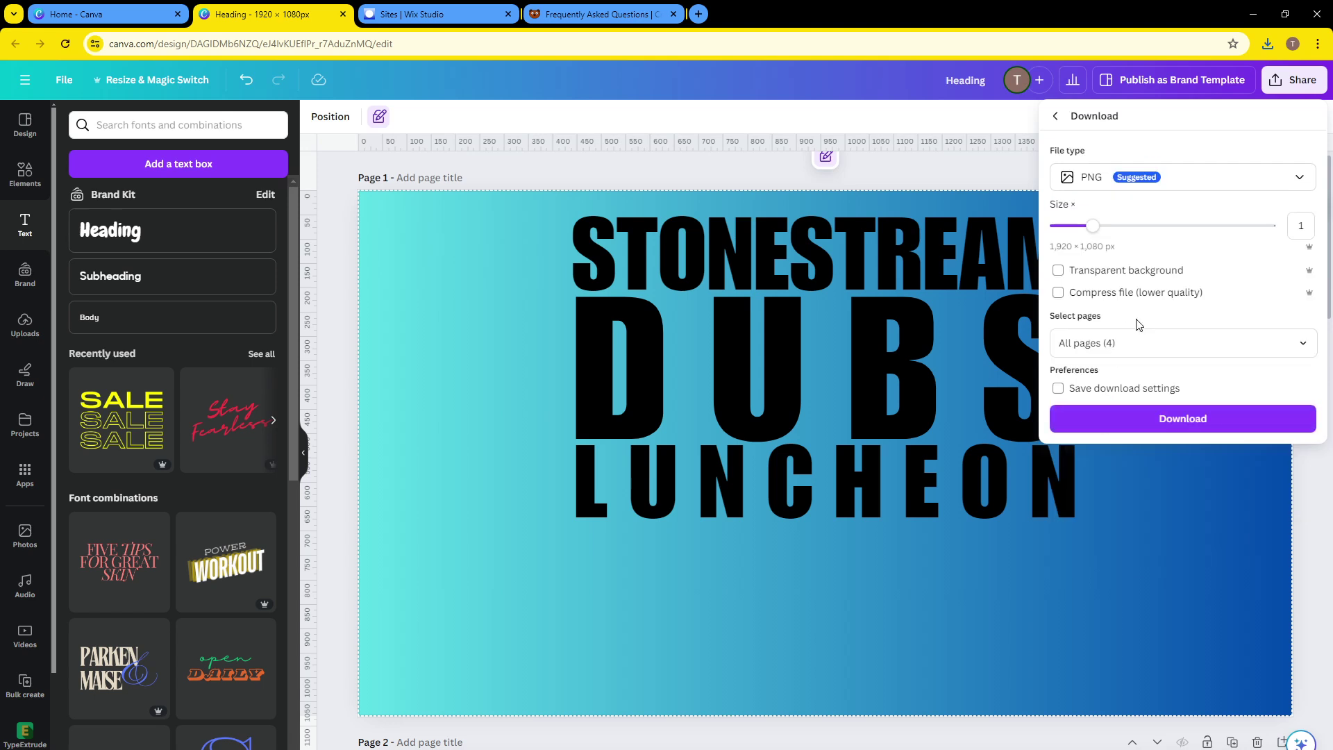
{"action": "left_click", "coordinate": [1166, 178]}
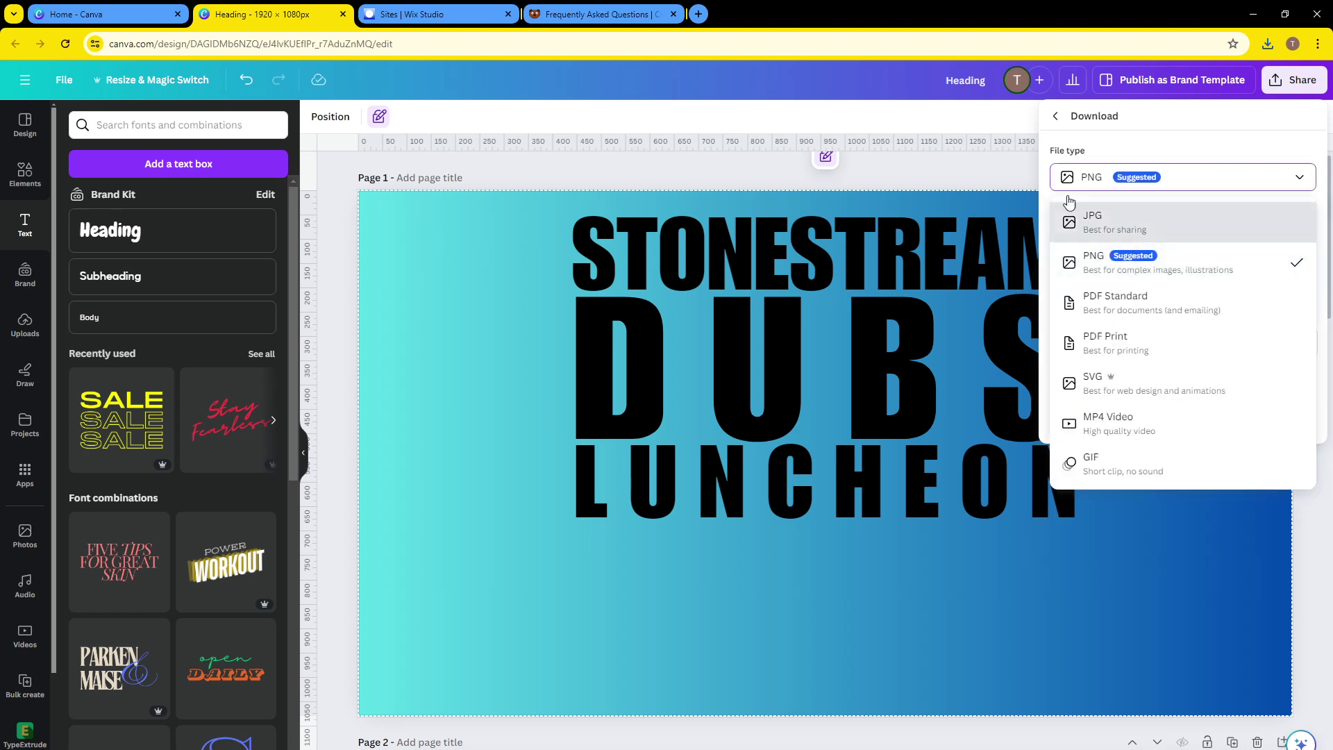
{"action": "left_click", "coordinate": [1104, 222]}
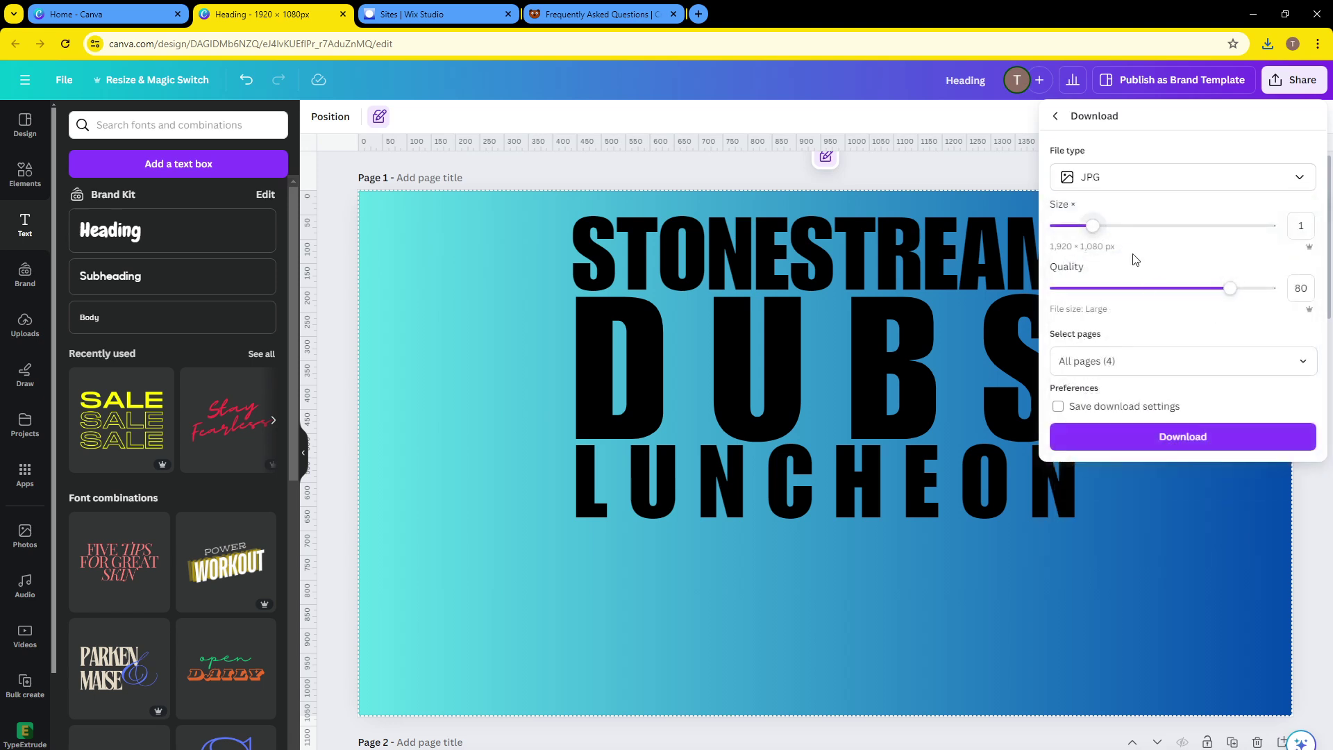
{"action": "left_click_drag", "start_coordinate": [1232, 287], "coordinate": [1319, 307]}
{"action": "left_click", "coordinate": [1205, 363]}
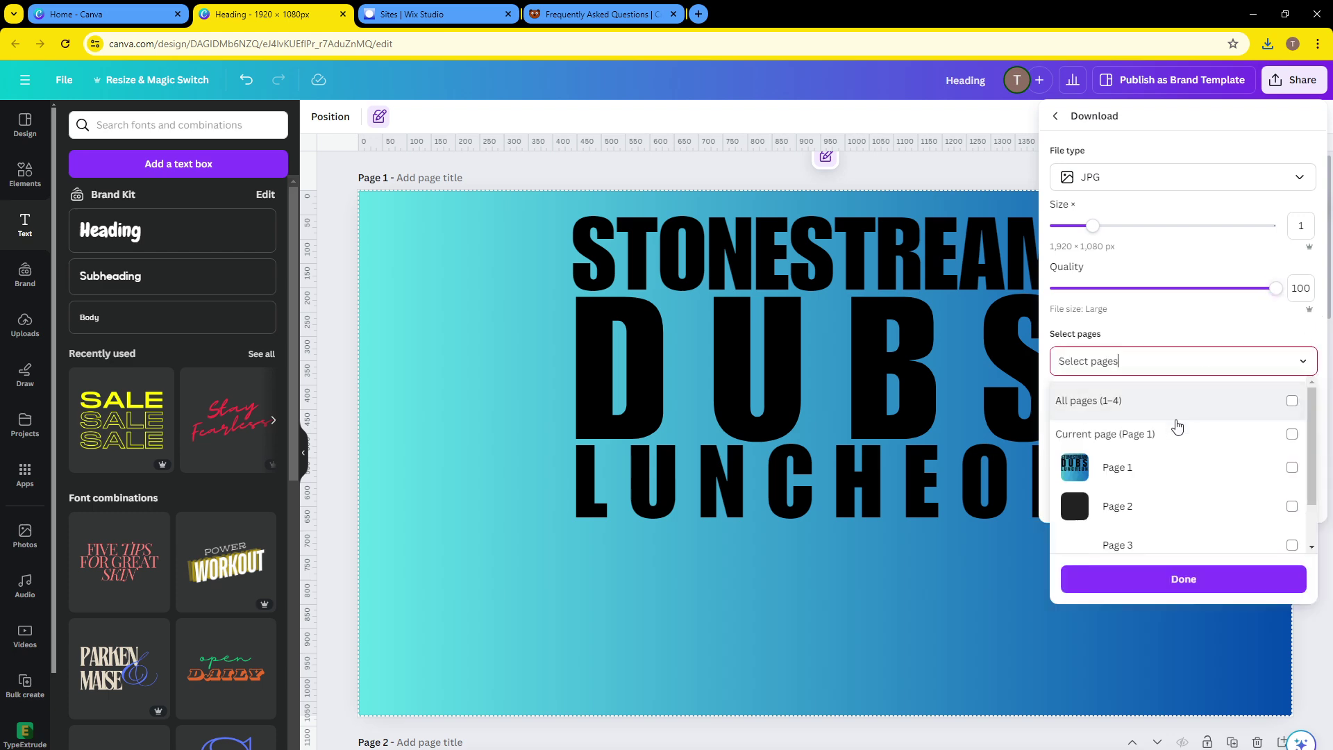
{"action": "left_click", "coordinate": [1175, 433]}
{"action": "left_click", "coordinate": [1165, 579]}
{"action": "left_click", "coordinate": [1166, 442]}
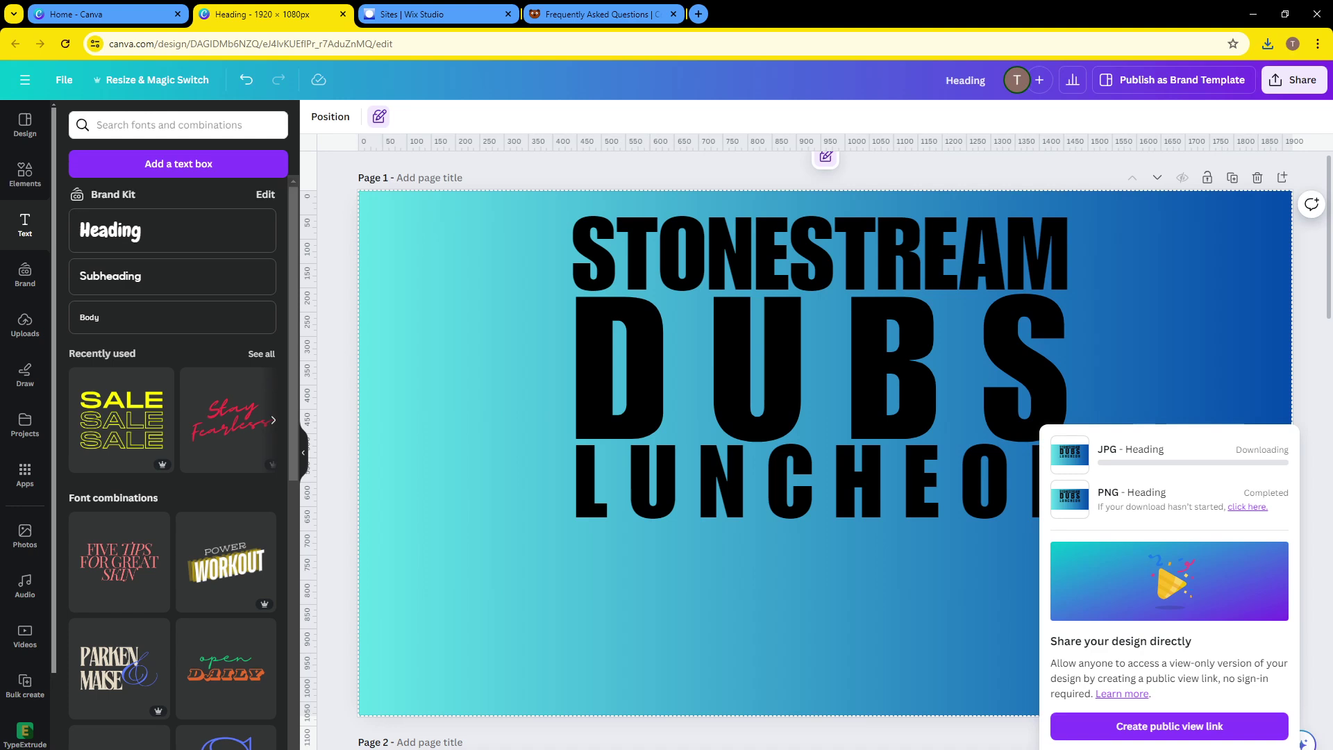
- Switch to OBS and add a new Image source named SS to the scene
{"action": "key", "text": "alt+Tab"}
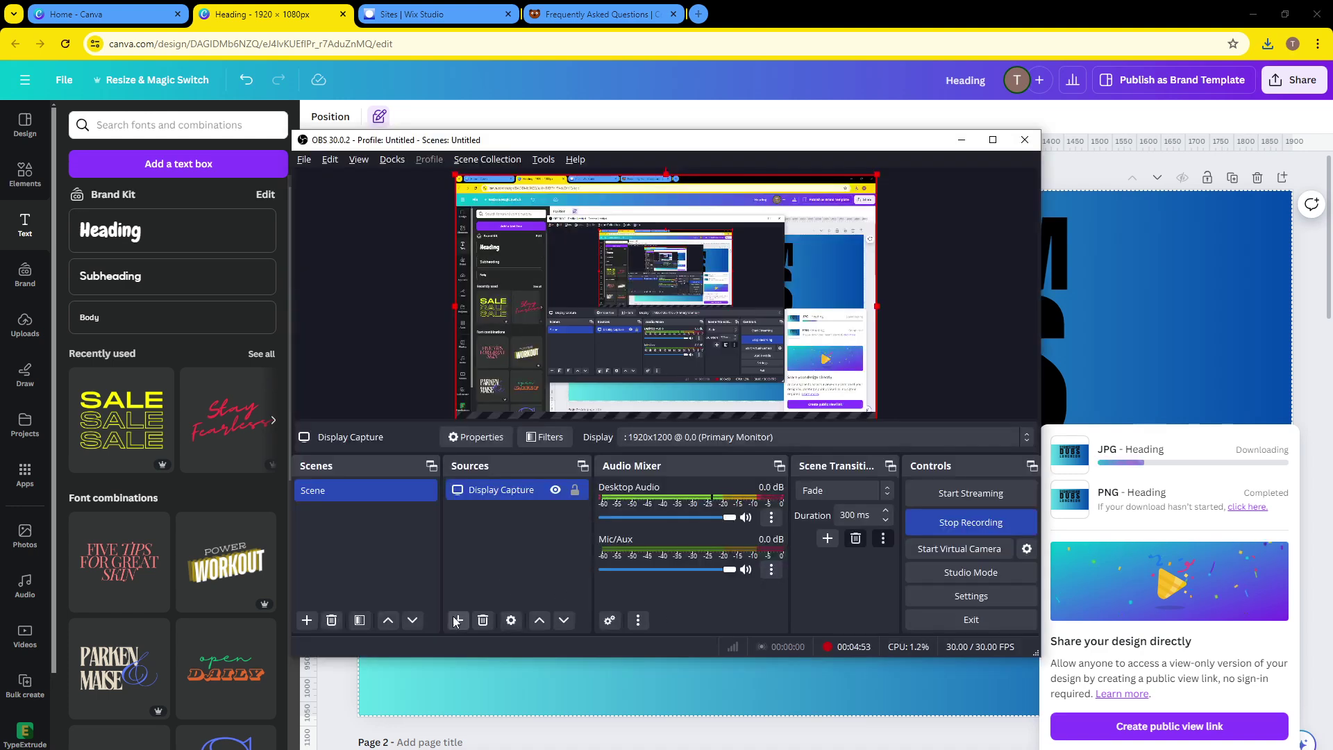
{"action": "left_click", "coordinate": [458, 620]}
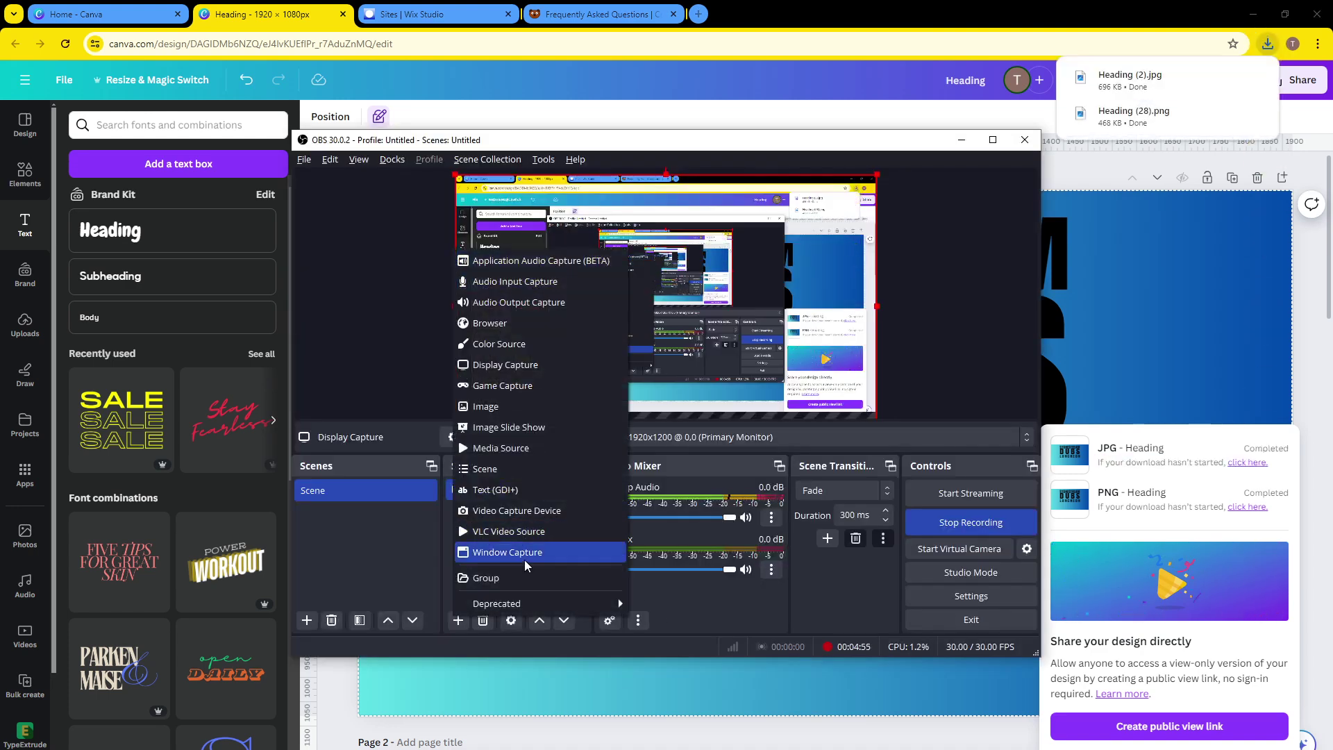
{"action": "left_click", "coordinate": [528, 407]}
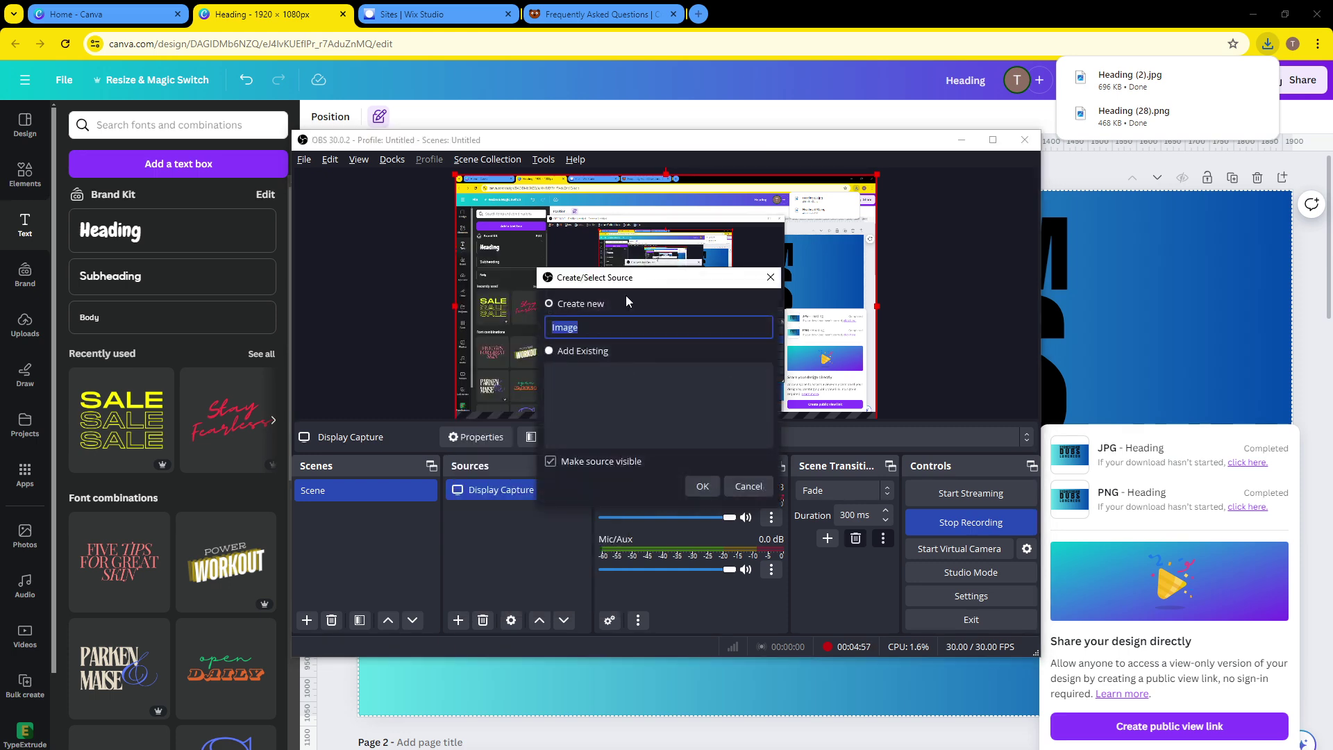
{"action": "type", "text": "SS"}
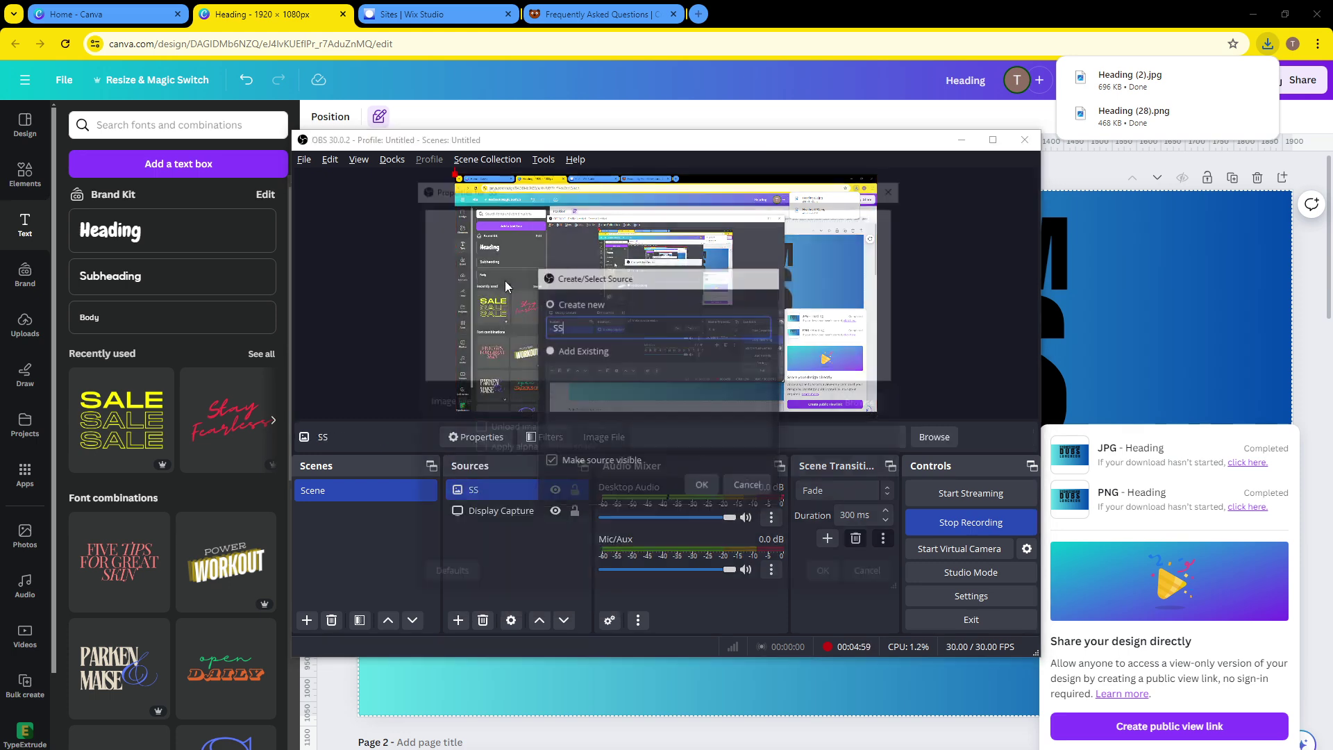
{"action": "key", "text": "Return"}
- Browse to the Downloads folder and choose Heading (2) as the image file for the SS source
{"action": "left_click", "coordinate": [892, 402]}
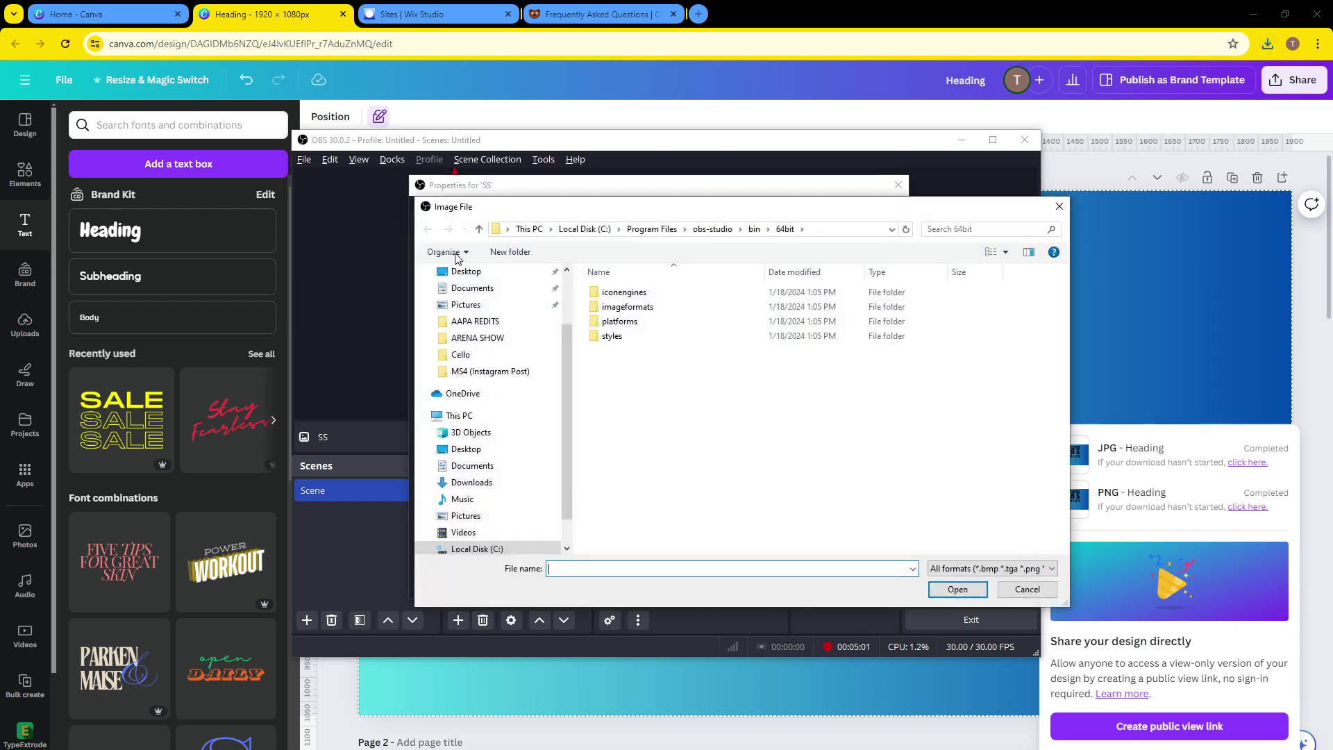
{"action": "left_click", "coordinate": [470, 484]}
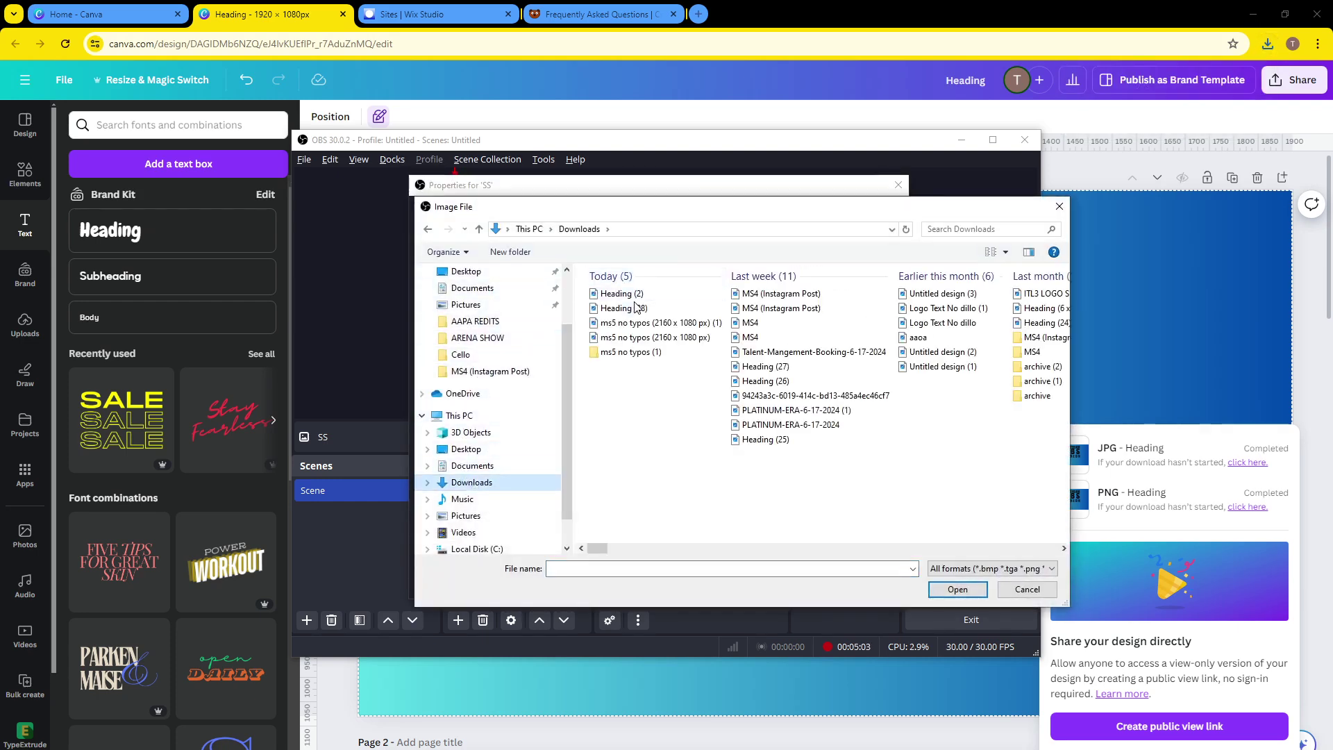
{"action": "left_click", "coordinate": [641, 297]}
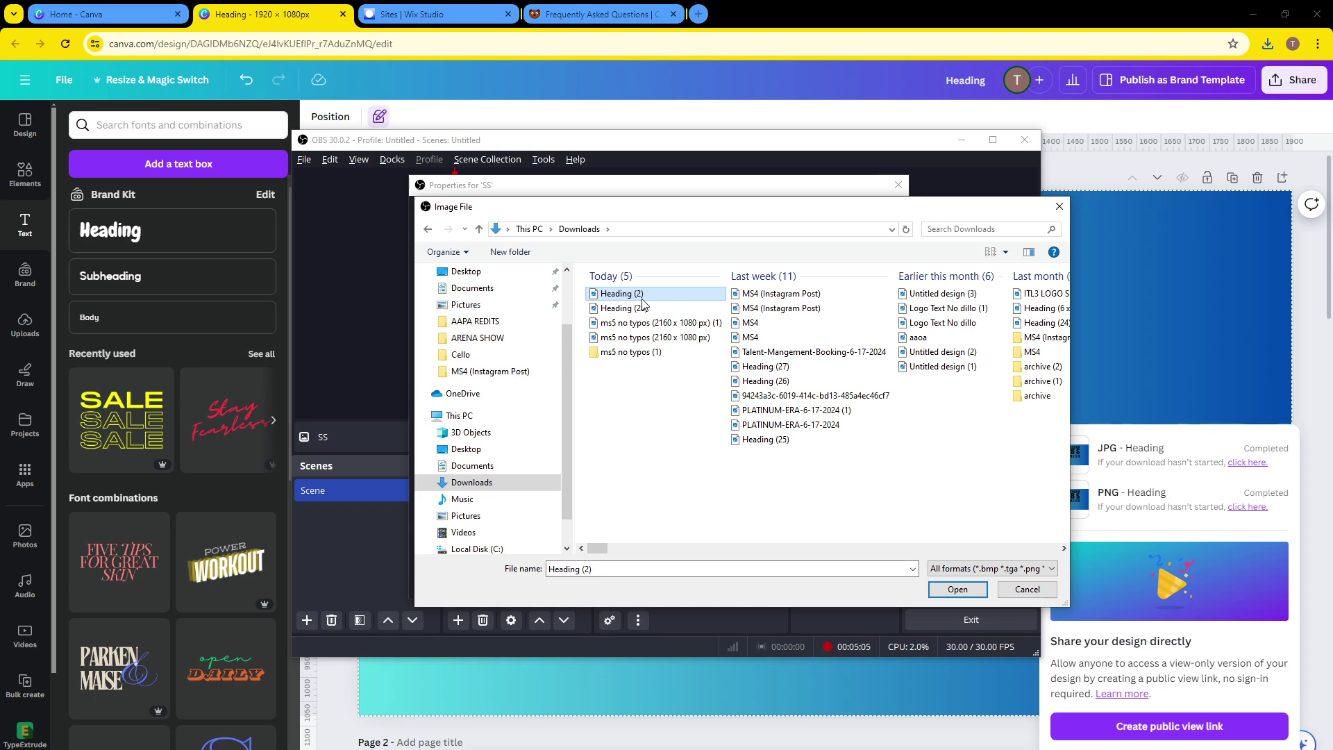